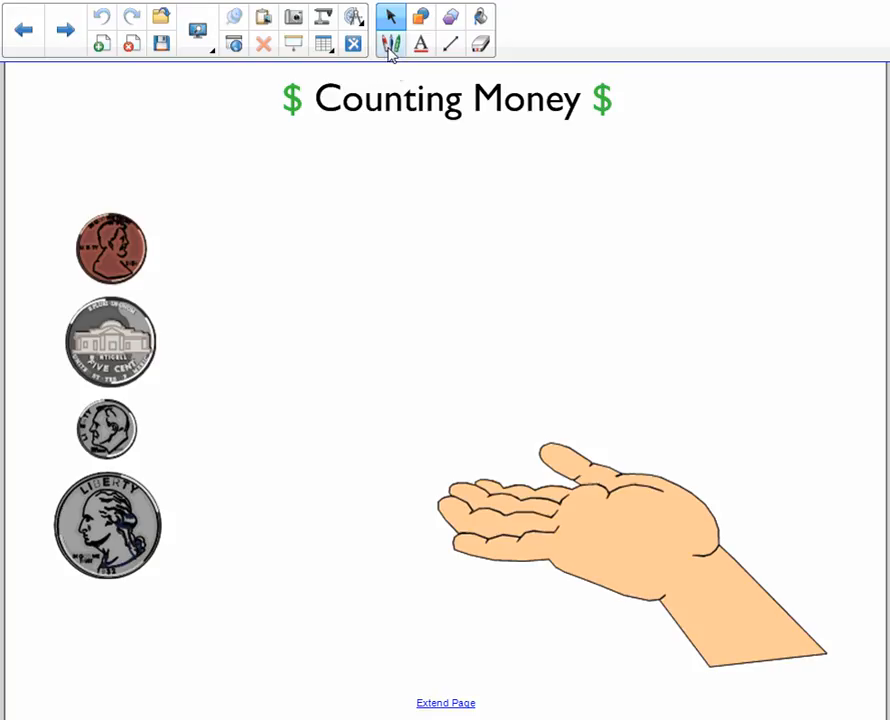
Step: Handwrite the amount 50¢ in black pen above the open hand
{"action": "left_click", "coordinate": [389, 44]}
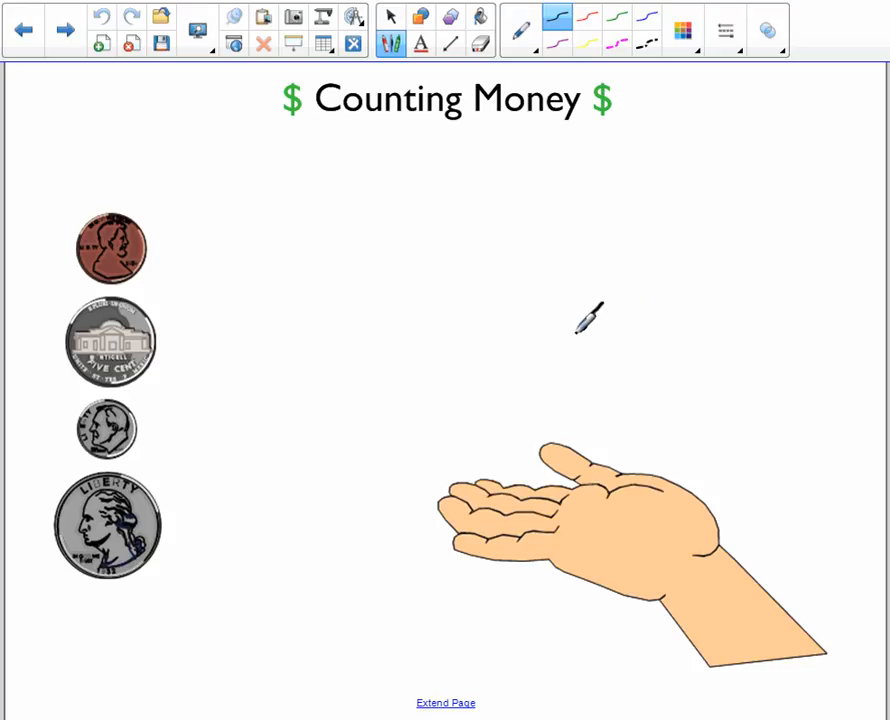
{"action": "mouse_move", "coordinate": [596, 302]}
{"action": "left_mouse_down"}
{"action": "mouse_move", "coordinate": [628, 366]}
{"action": "mouse_move", "coordinate": [571, 380]}
{"action": "left_mouse_up"}
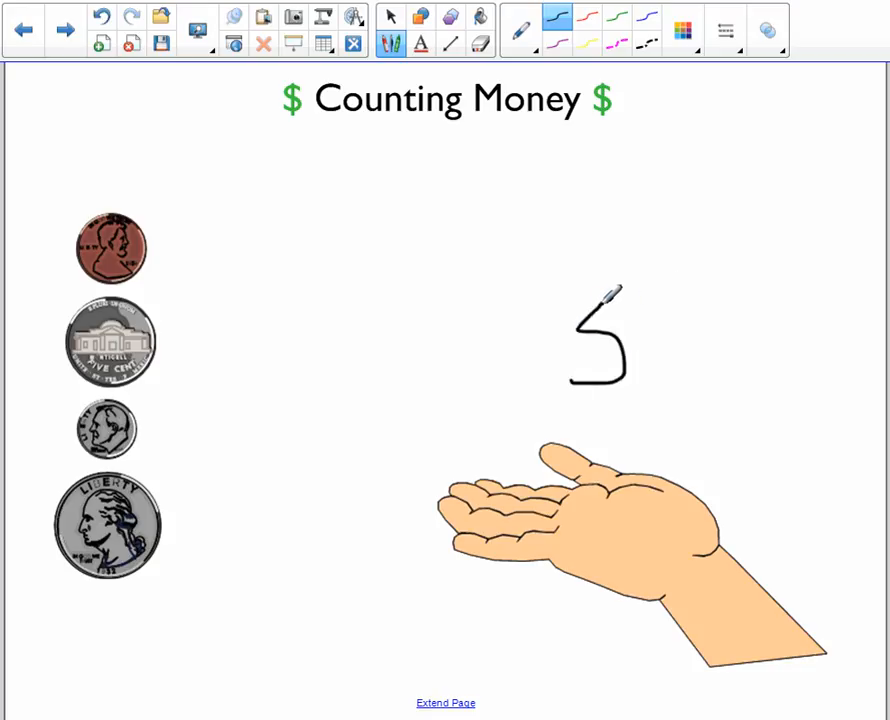
{"action": "left_click_drag", "start_coordinate": [601, 302], "coordinate": [641, 303]}
{"action": "mouse_move", "coordinate": [710, 313]}
{"action": "left_mouse_down"}
{"action": "mouse_move", "coordinate": [678, 312]}
{"action": "mouse_move", "coordinate": [672, 362]}
{"action": "mouse_move", "coordinate": [715, 312]}
{"action": "mouse_move", "coordinate": [698, 300]}
{"action": "left_mouse_up"}
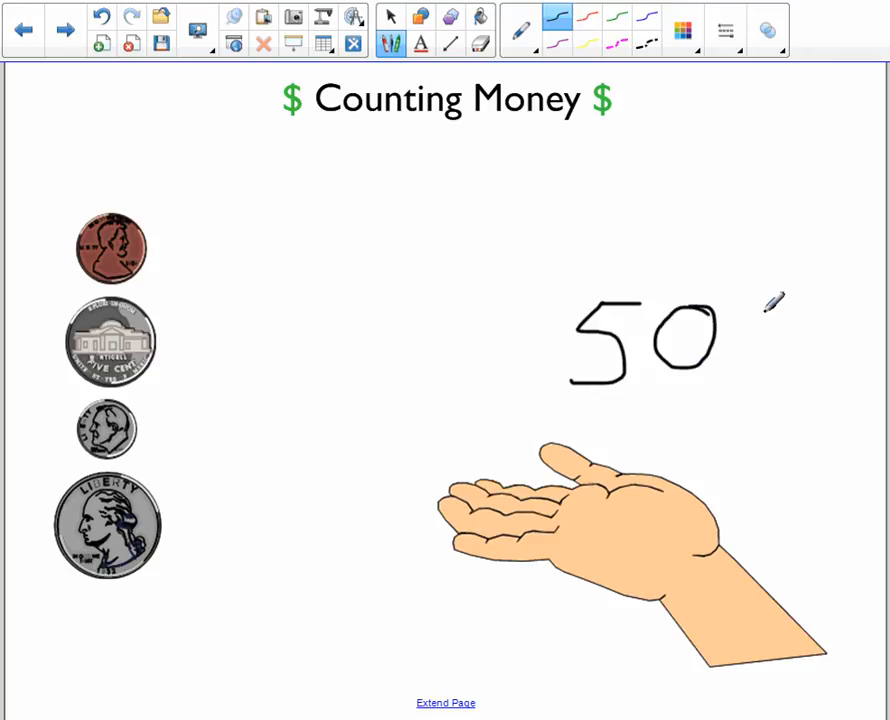
{"action": "mouse_move", "coordinate": [763, 311]}
{"action": "left_mouse_down"}
{"action": "mouse_move", "coordinate": [738, 318]}
{"action": "mouse_move", "coordinate": [762, 340]}
{"action": "left_mouse_up"}
{"action": "left_click_drag", "start_coordinate": [745, 282], "coordinate": [748, 347]}
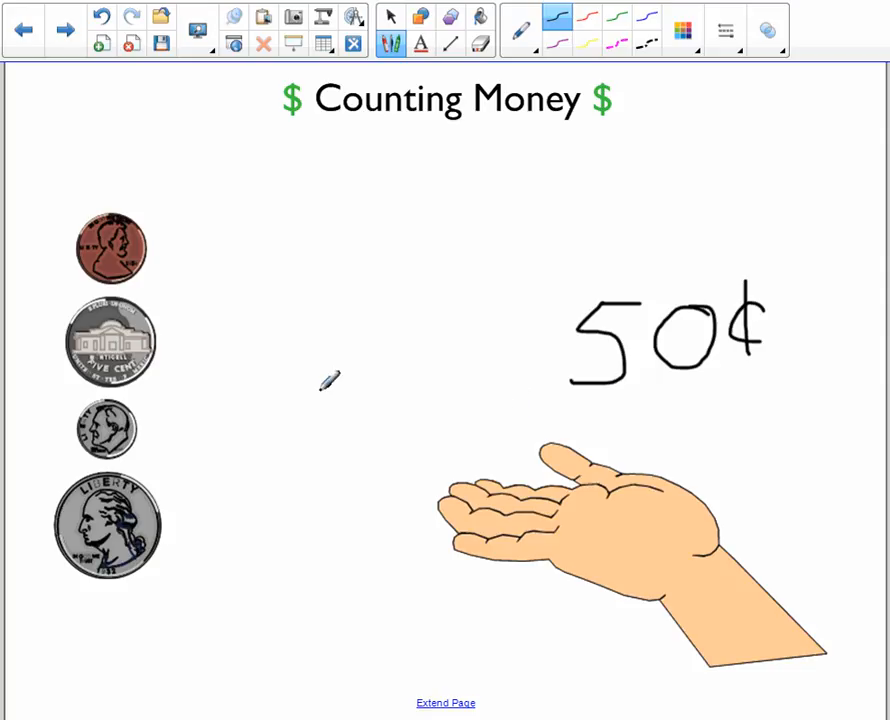
Step: Place two quarters on the open hand, and delete both of them again
{"action": "left_click", "coordinate": [391, 16]}
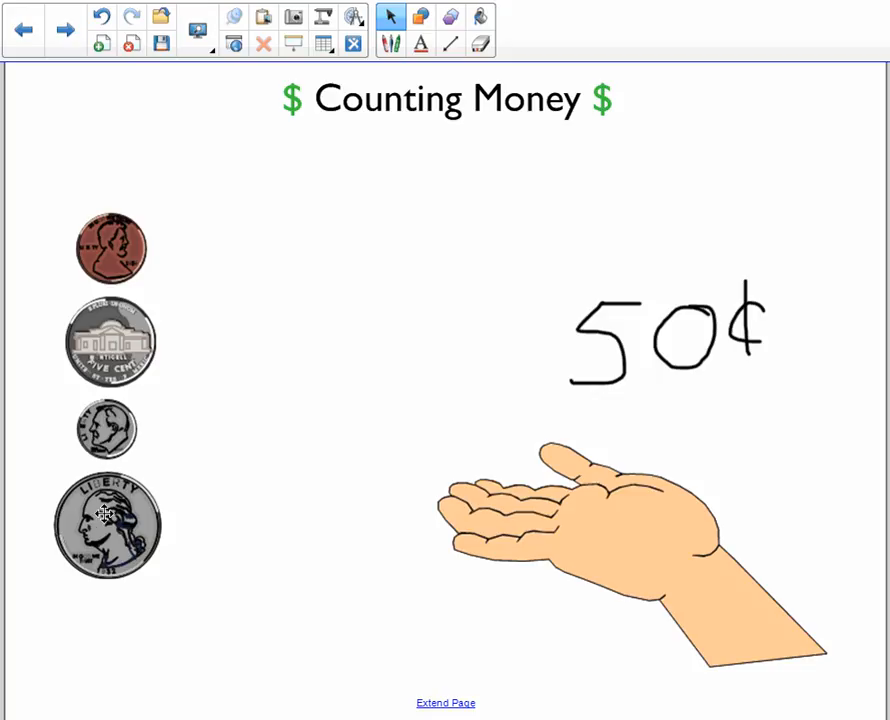
{"action": "left_click_drag", "start_coordinate": [158, 511], "coordinate": [460, 456]}
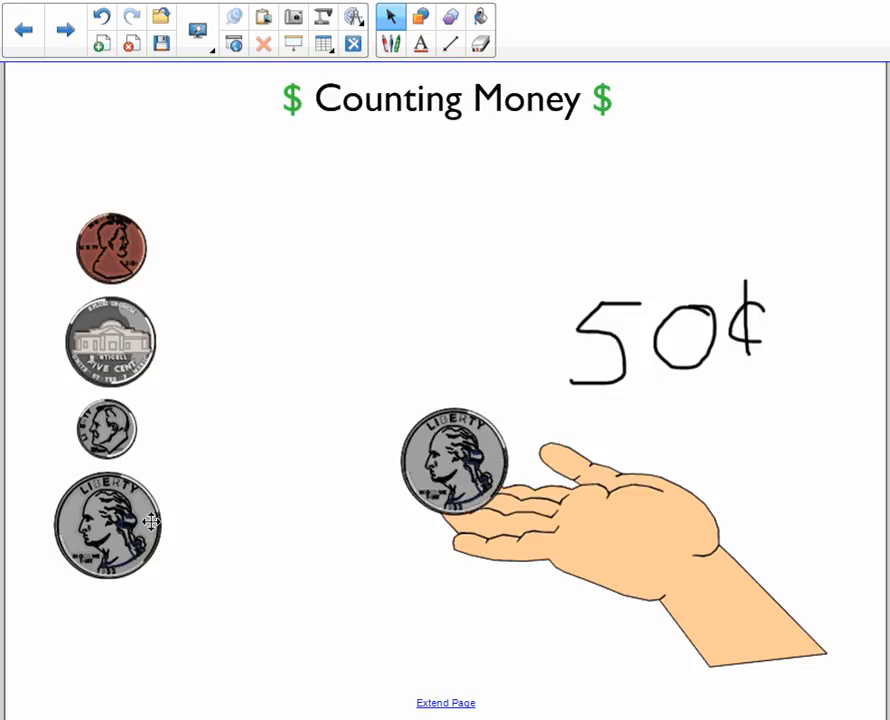
{"action": "left_click_drag", "start_coordinate": [149, 521], "coordinate": [568, 454]}
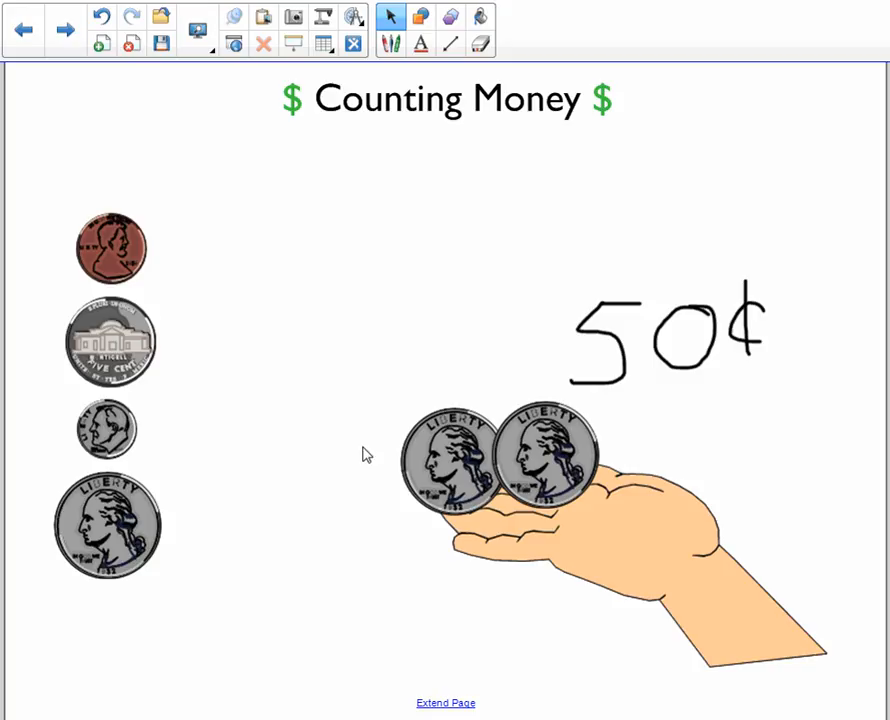
{"action": "left_click_drag", "start_coordinate": [341, 371], "coordinate": [633, 533]}
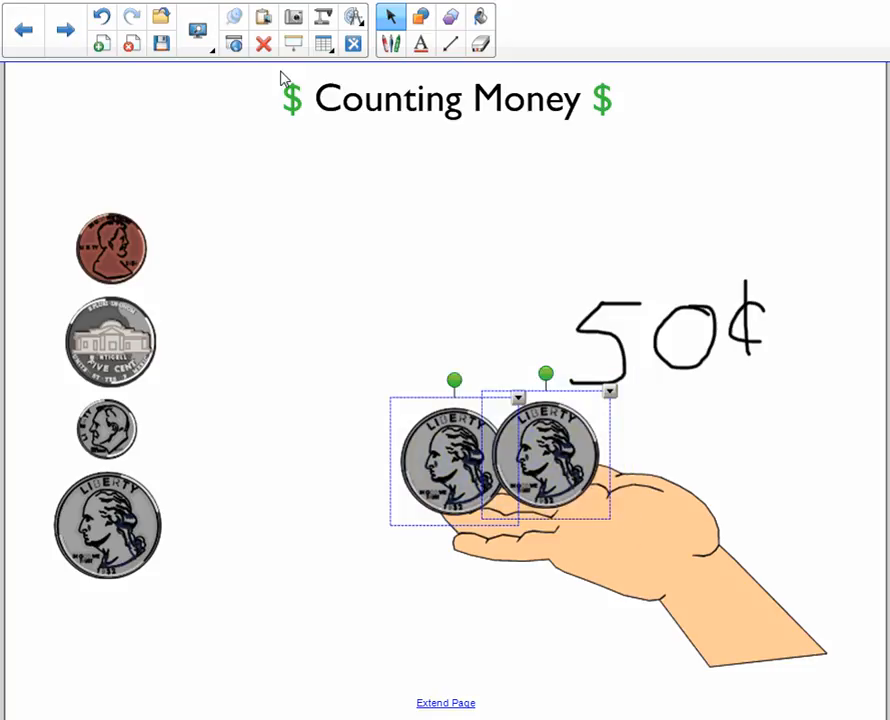
{"action": "left_click", "coordinate": [264, 45]}
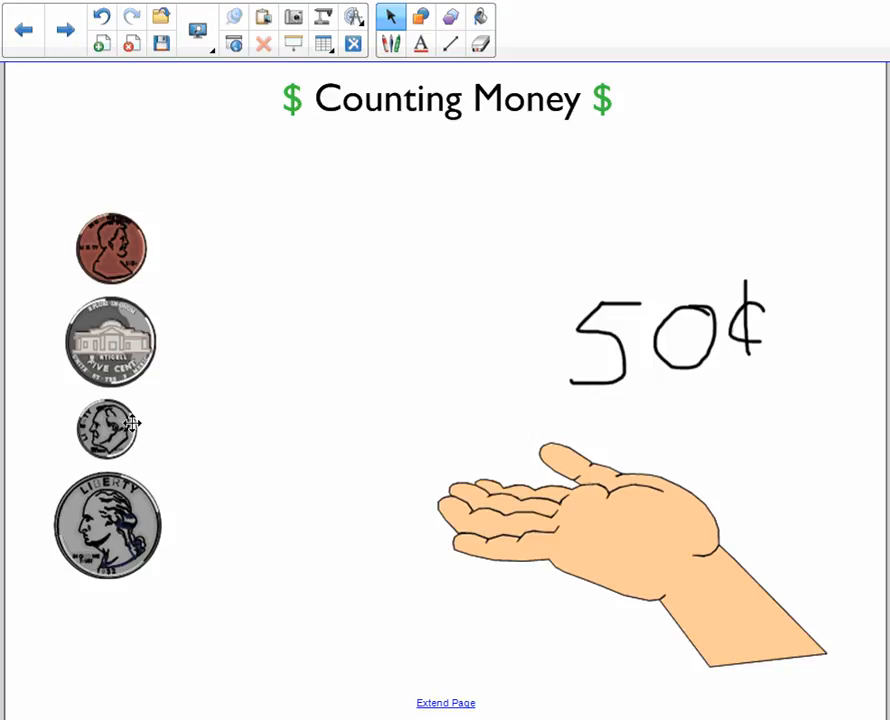
Step: Place five dimes on the open hand and try to move the hand picture beneath them
{"action": "left_click_drag", "start_coordinate": [108, 426], "coordinate": [562, 437]}
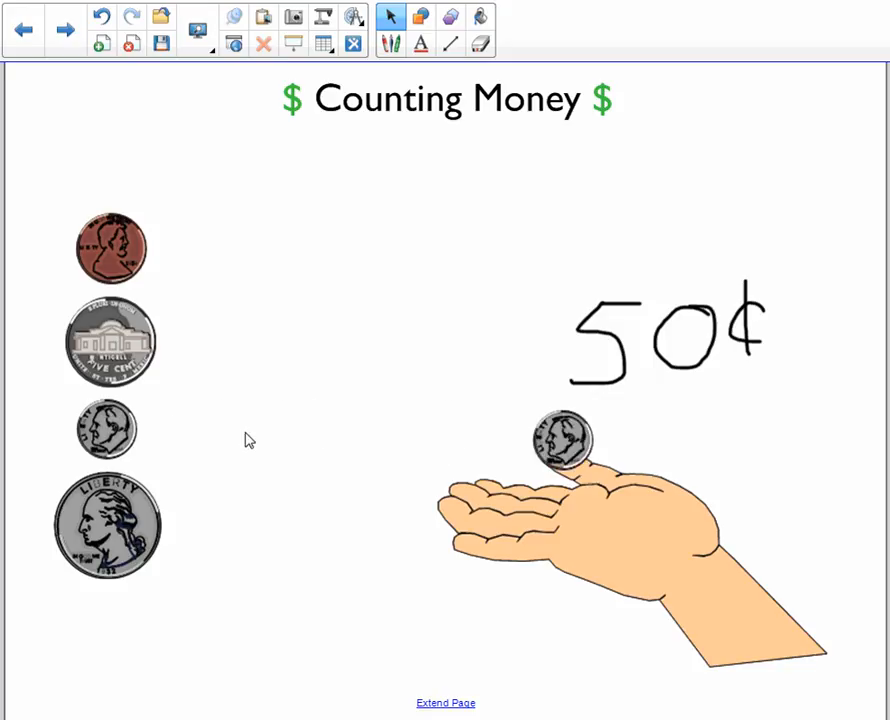
{"action": "left_click_drag", "start_coordinate": [110, 426], "coordinate": [602, 493]}
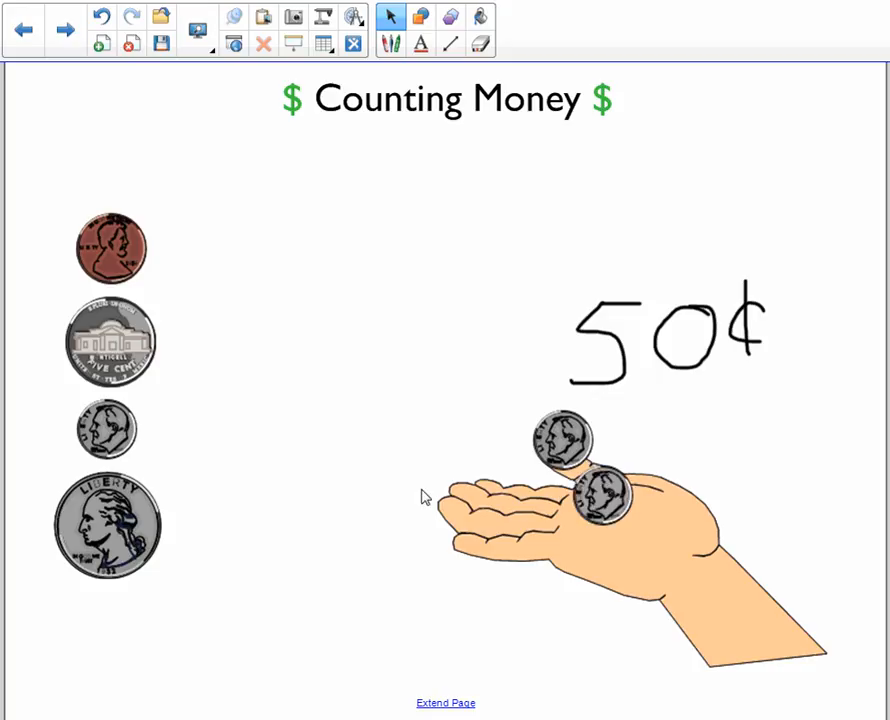
{"action": "left_click_drag", "start_coordinate": [108, 428], "coordinate": [516, 500]}
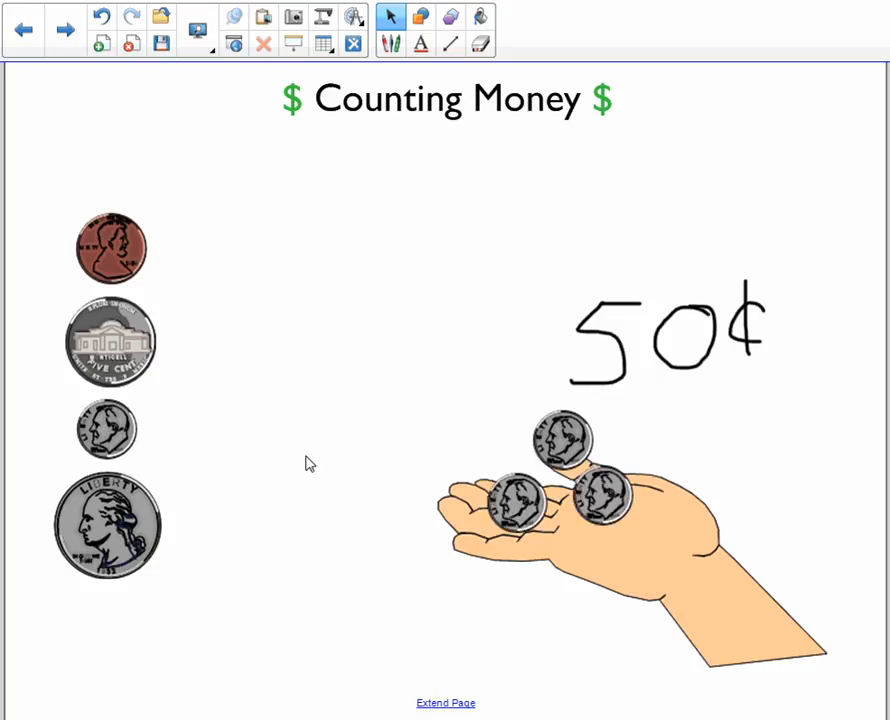
{"action": "left_click_drag", "start_coordinate": [120, 428], "coordinate": [508, 460]}
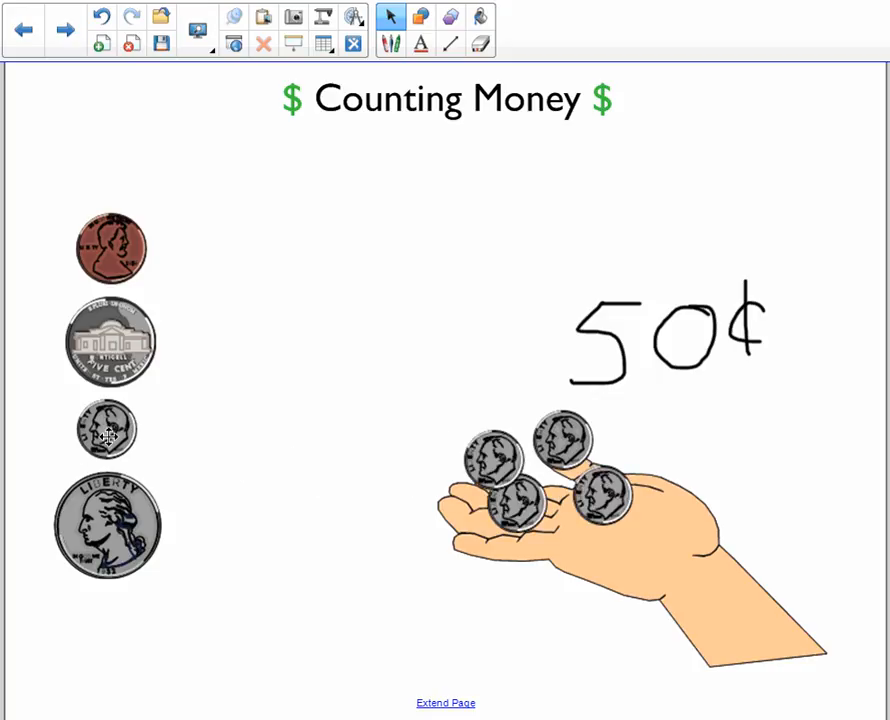
{"action": "left_click_drag", "start_coordinate": [110, 428], "coordinate": [505, 505]}
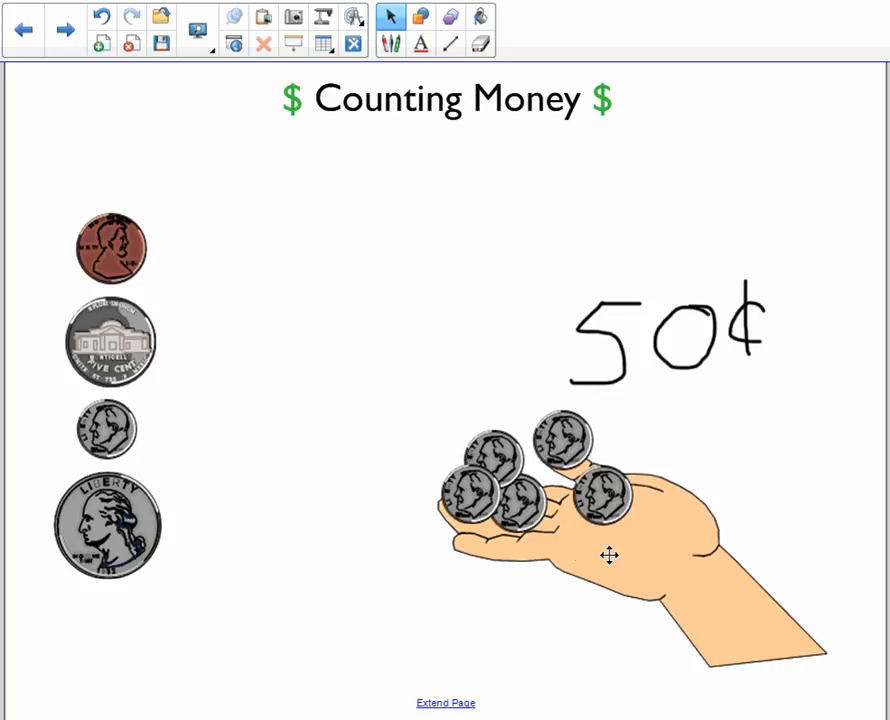
{"action": "left_click_drag", "start_coordinate": [679, 552], "coordinate": [628, 574]}
Step: Go to the blank page and search the gallery for "hand", listing the matching pictures
{"action": "key", "text": "Page_Down"}
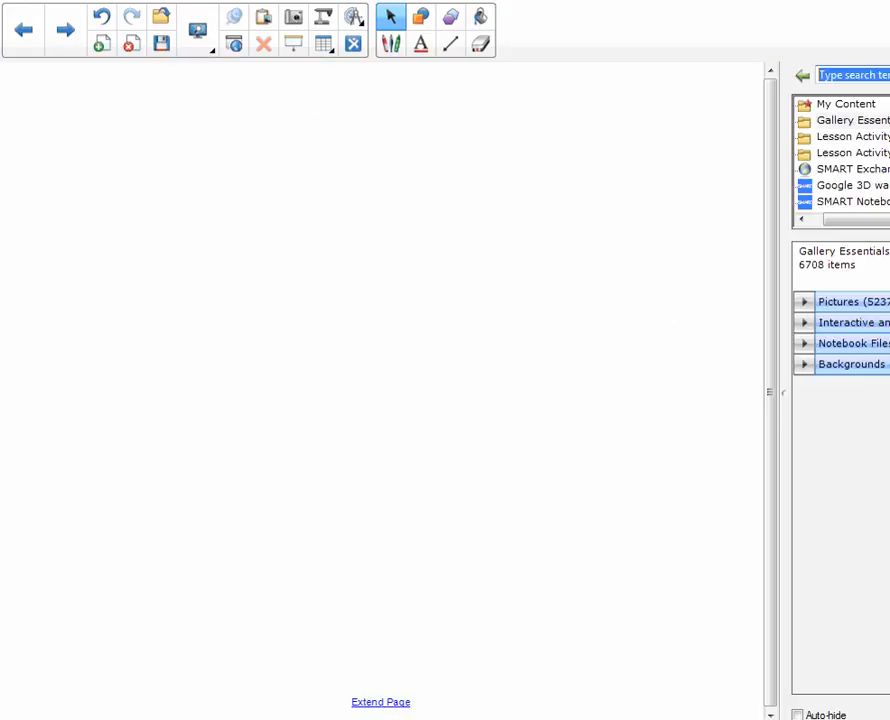
{"action": "left_click", "coordinate": [832, 304]}
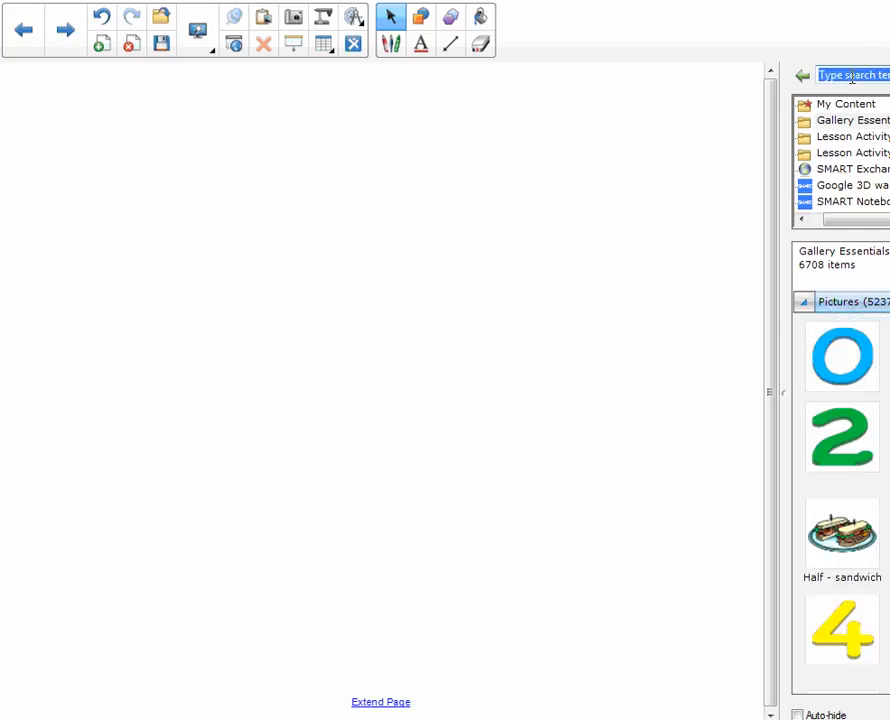
{"action": "type", "text": "h"}
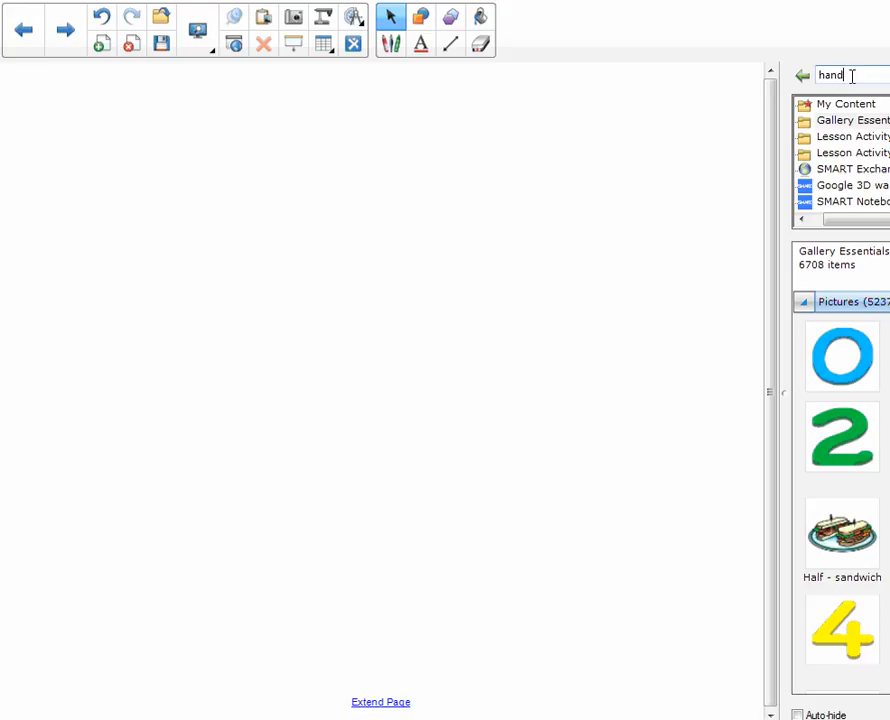
{"action": "type", "text": "and"}
{"action": "key", "text": "Return"}
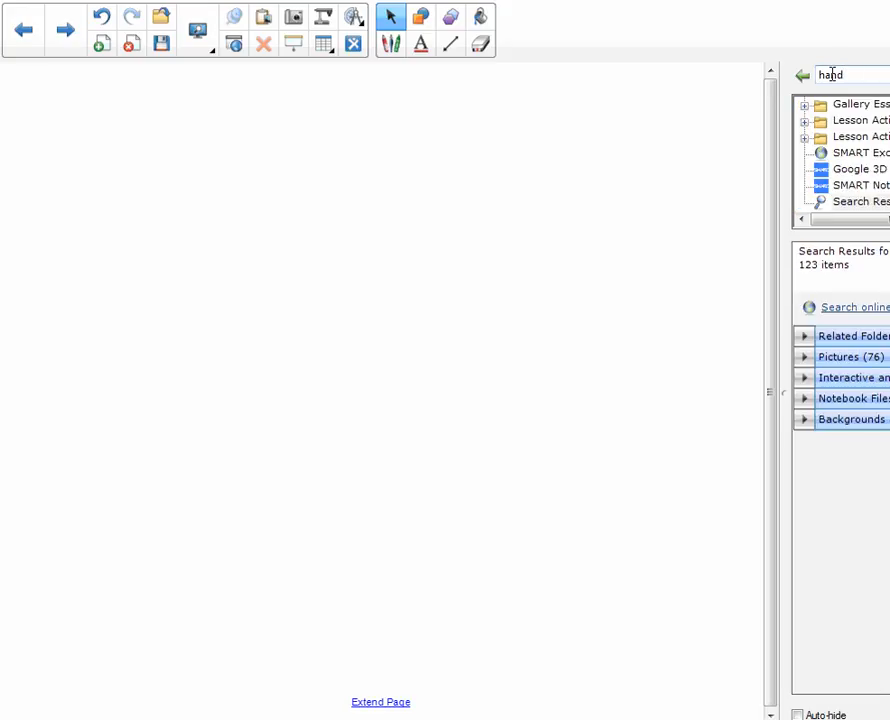
{"action": "left_click", "coordinate": [830, 358]}
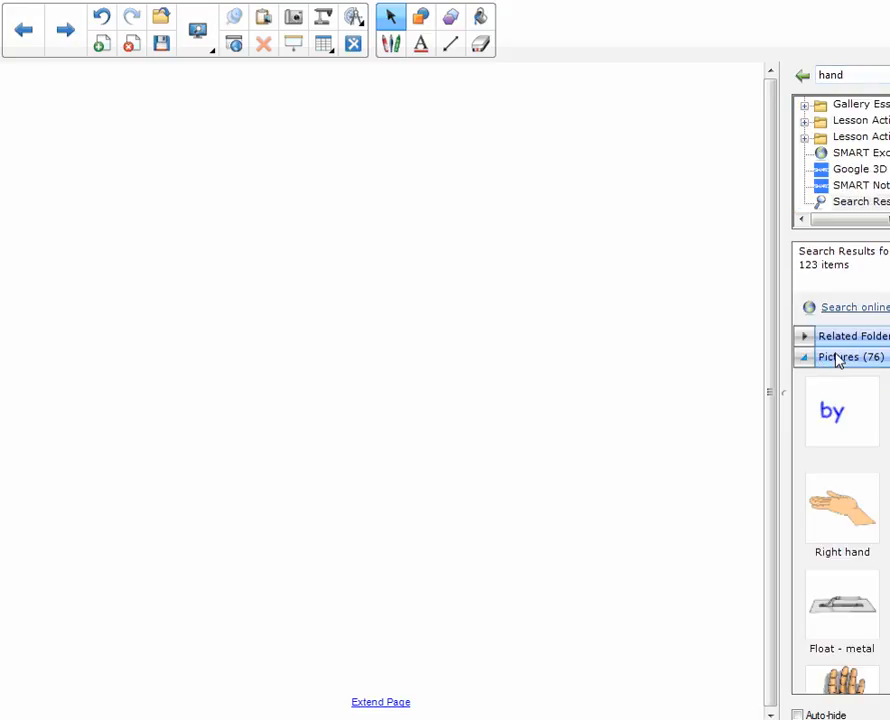
Step: Insert the "Right hand" picture, enlarge it and position it in the lower right part of the page
{"action": "double_click", "coordinate": [848, 516]}
{"action": "left_click_drag", "start_coordinate": [133, 124], "coordinate": [542, 476]}
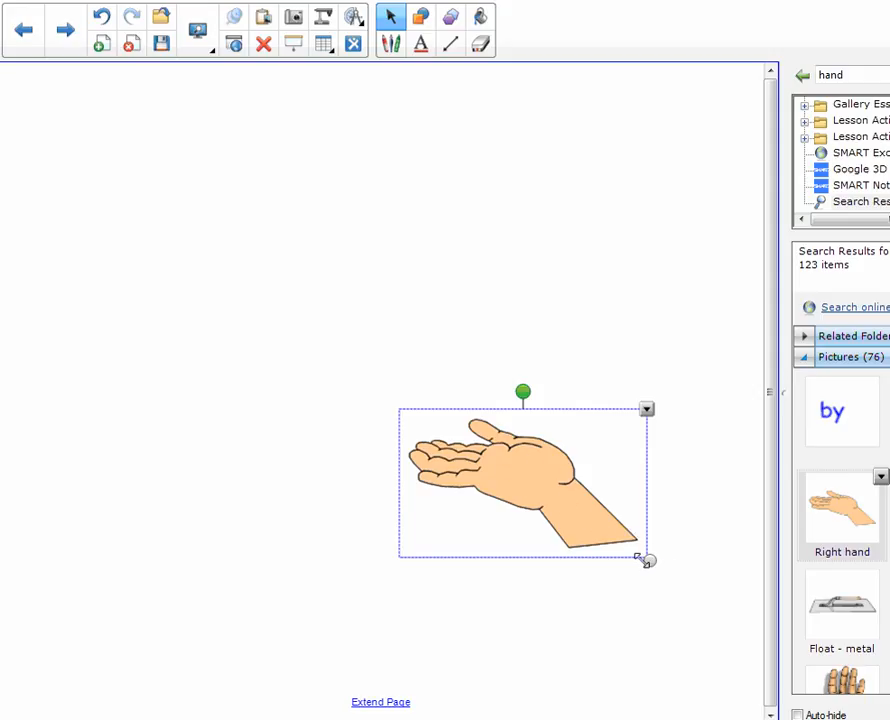
{"action": "left_click_drag", "start_coordinate": [650, 560], "coordinate": [713, 632]}
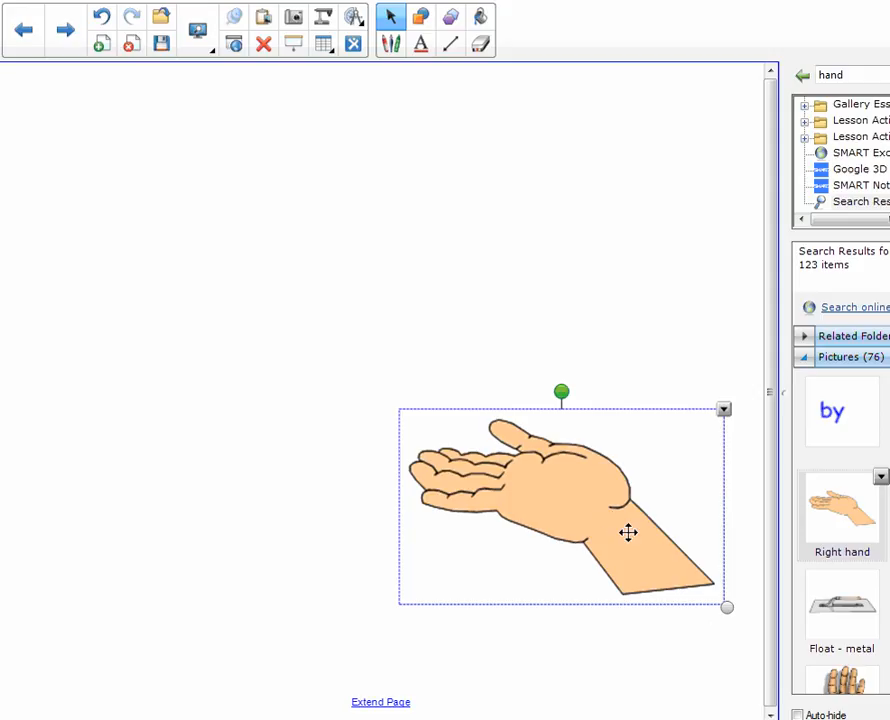
{"action": "mouse_move", "coordinate": [589, 540]}
{"action": "left_mouse_down"}
{"action": "mouse_move", "coordinate": [588, 552]}
{"action": "mouse_move", "coordinate": [588, 543]}
{"action": "left_mouse_up"}
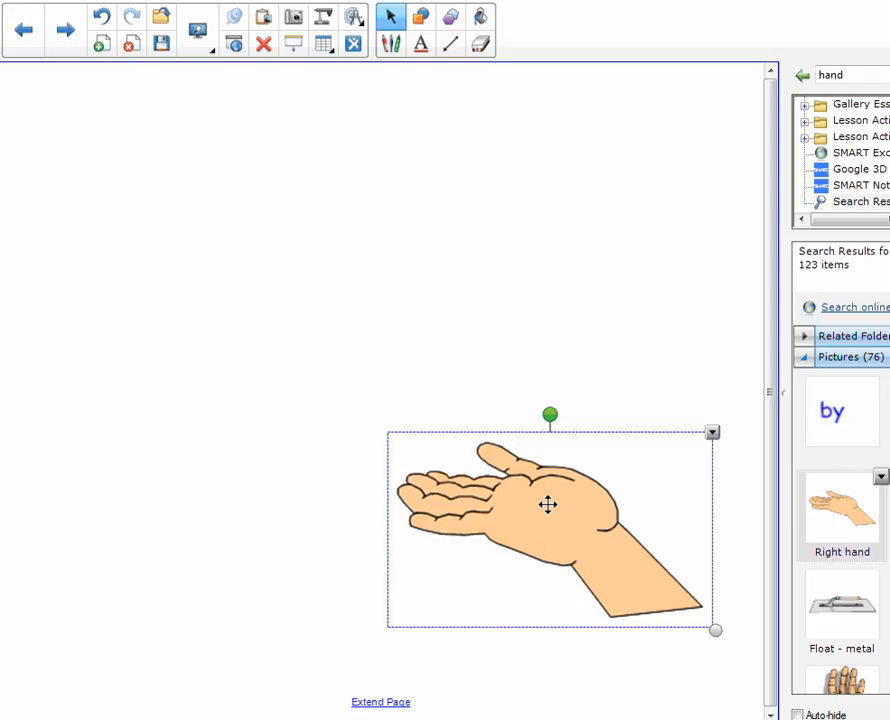
Step: Lock the hand picture in place on the page
{"action": "left_click", "coordinate": [711, 434]}
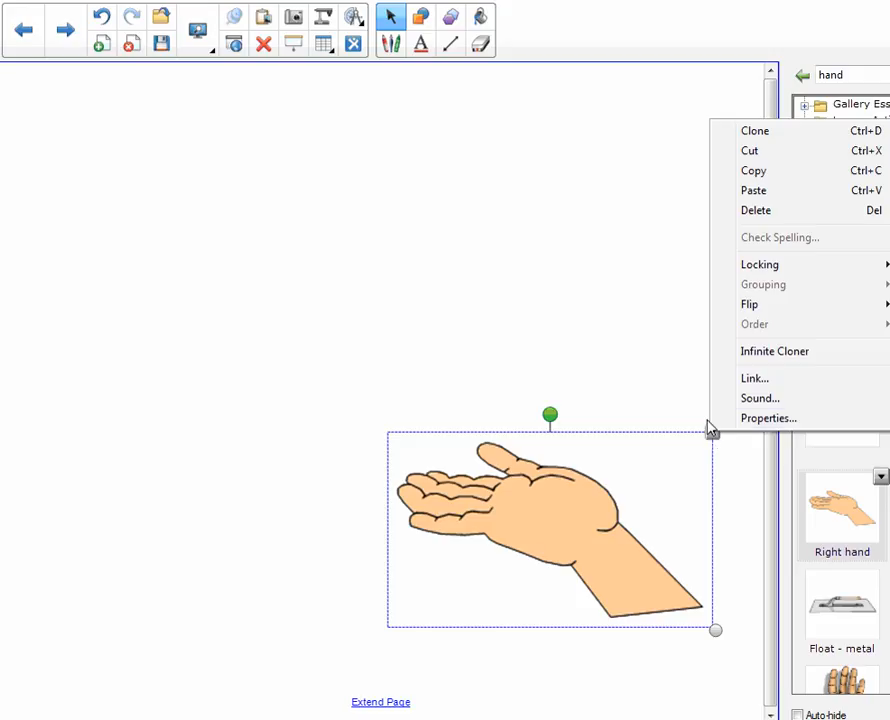
{"action": "mouse_move", "coordinate": [770, 275]}
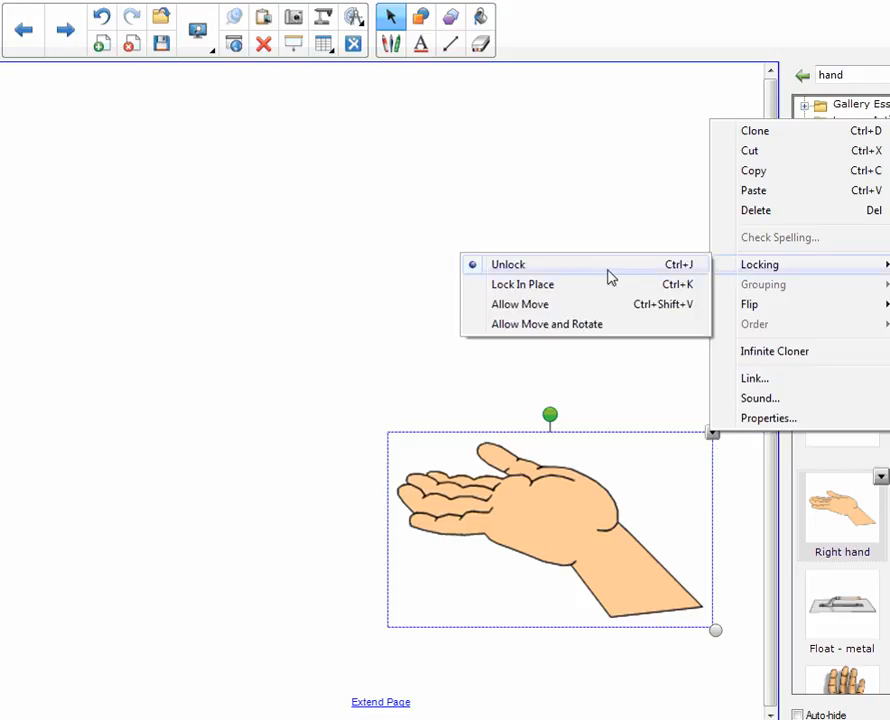
{"action": "left_click", "coordinate": [528, 289]}
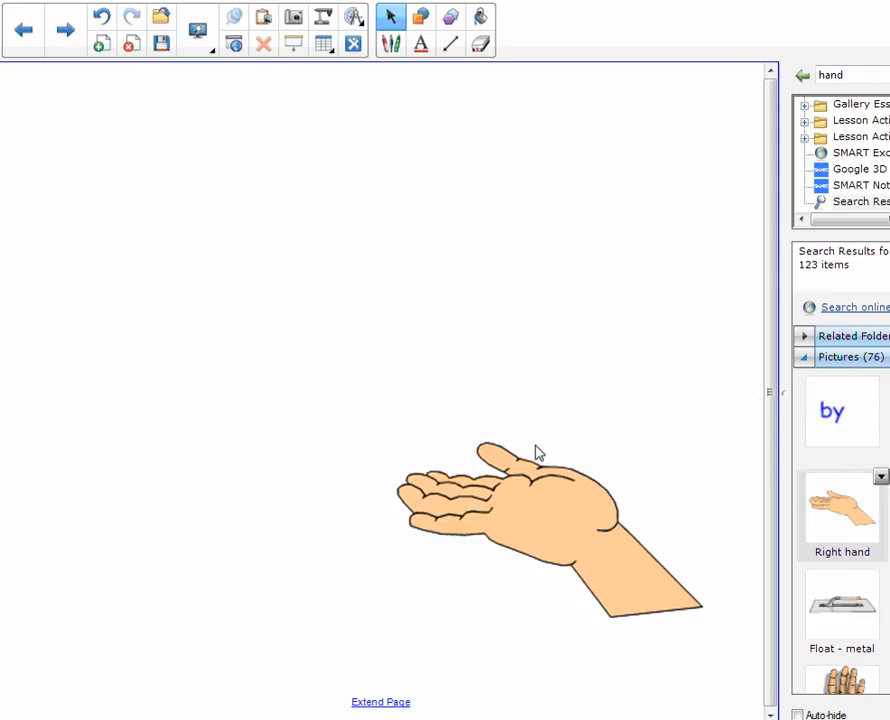
Step: Examine the locking options offered by the hand picture's padlock
{"action": "left_click", "coordinate": [512, 510]}
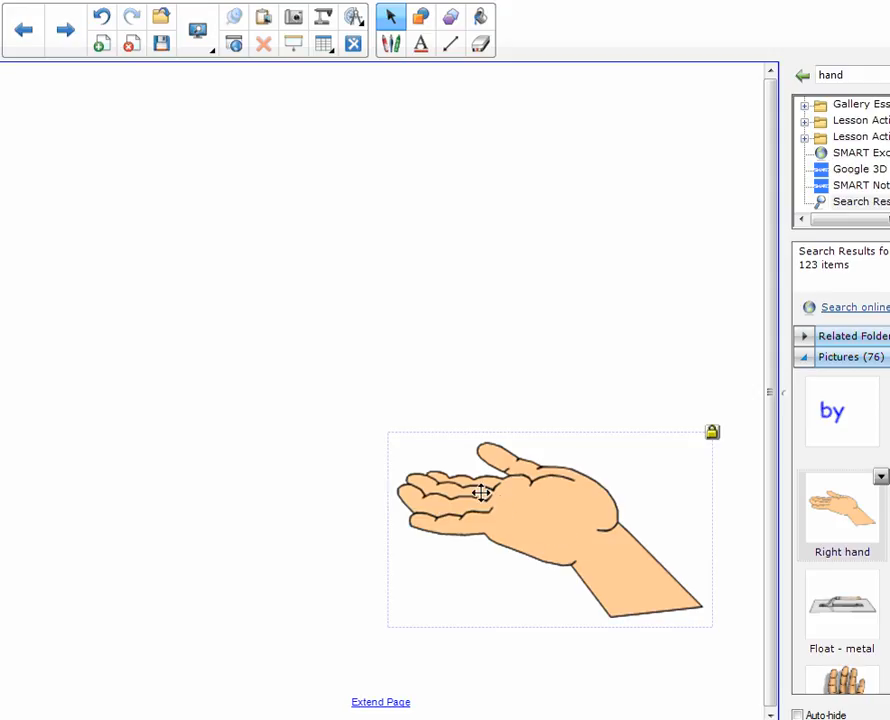
{"action": "left_click", "coordinate": [712, 433]}
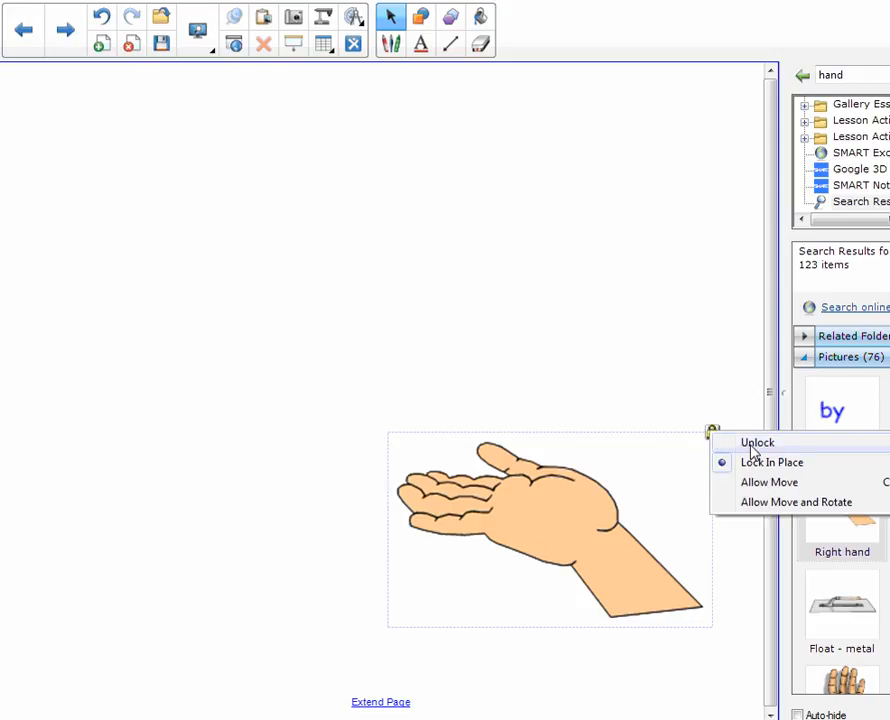
{"action": "left_click", "coordinate": [523, 488]}
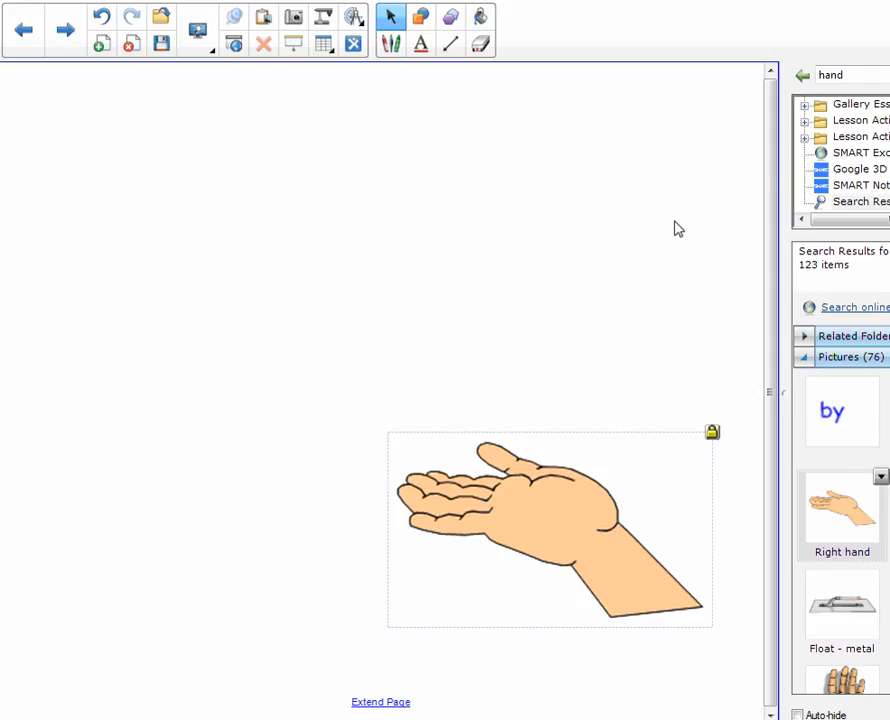
Step: Search the gallery for "us coins" and for "coins", and list the pictures found by the second search
{"action": "double_click", "coordinate": [830, 75]}
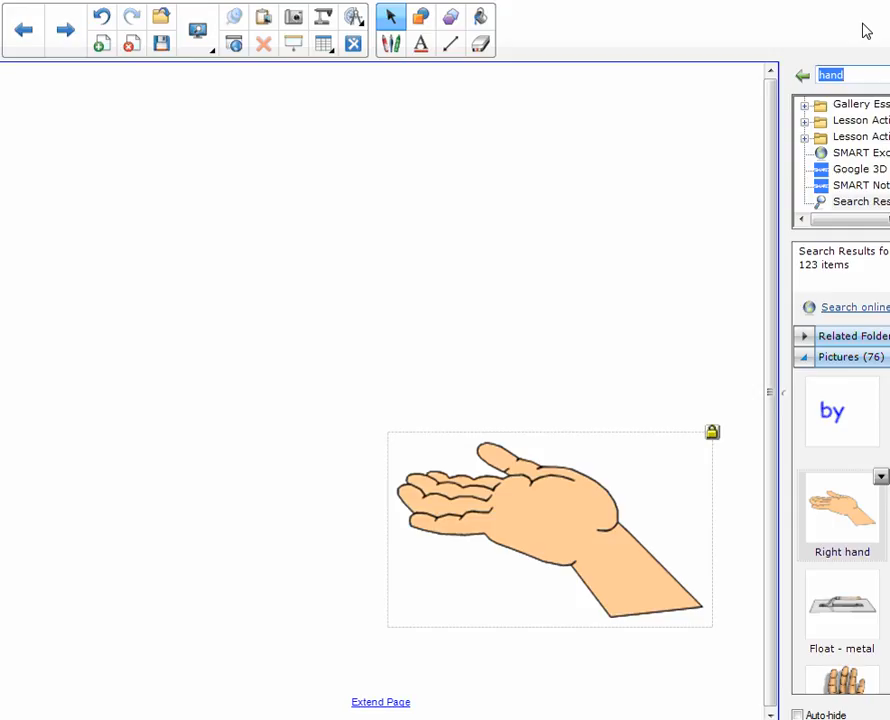
{"action": "type", "text": "us coins"}
{"action": "key", "text": "Return"}
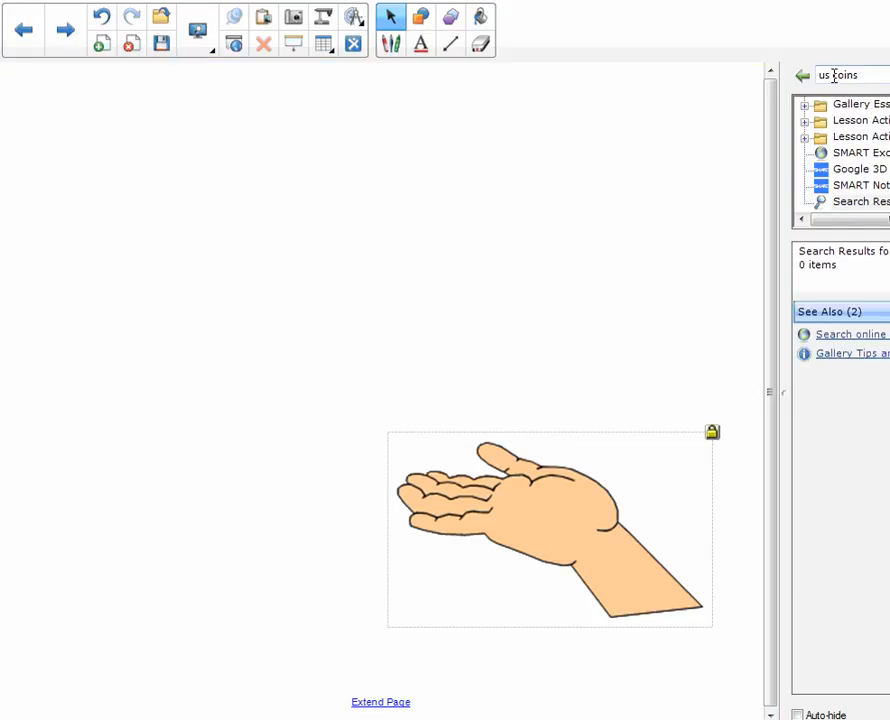
{"action": "left_click", "coordinate": [842, 74]}
{"action": "left_click", "coordinate": [845, 75]}
{"action": "key", "text": "Return"}
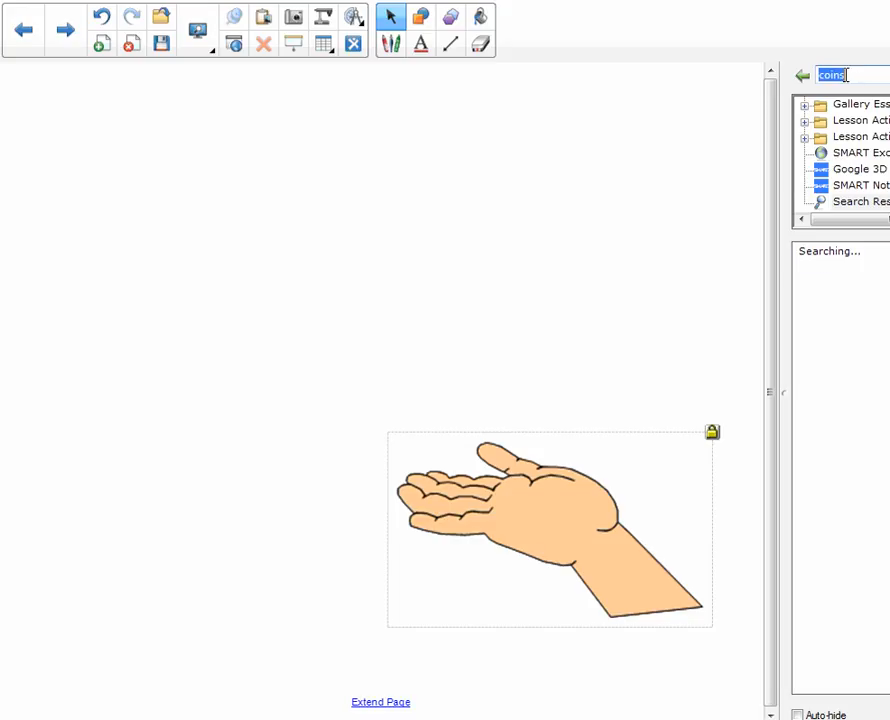
{"action": "left_click", "coordinate": [804, 358]}
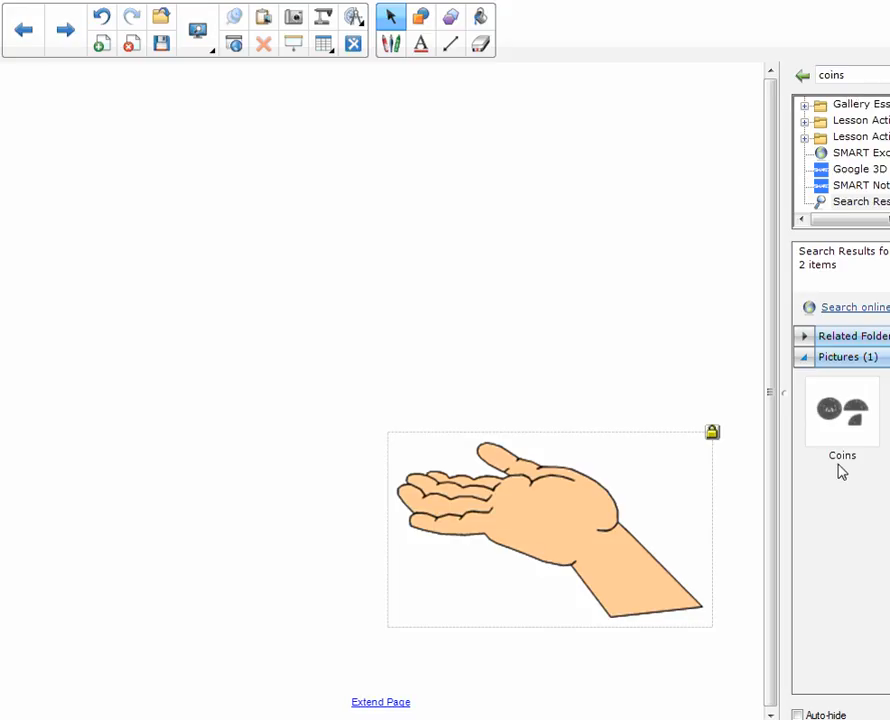
Step: Search the gallery for "money" and list the matching pictures
{"action": "left_click_drag", "start_coordinate": [850, 75], "coordinate": [813, 79]}
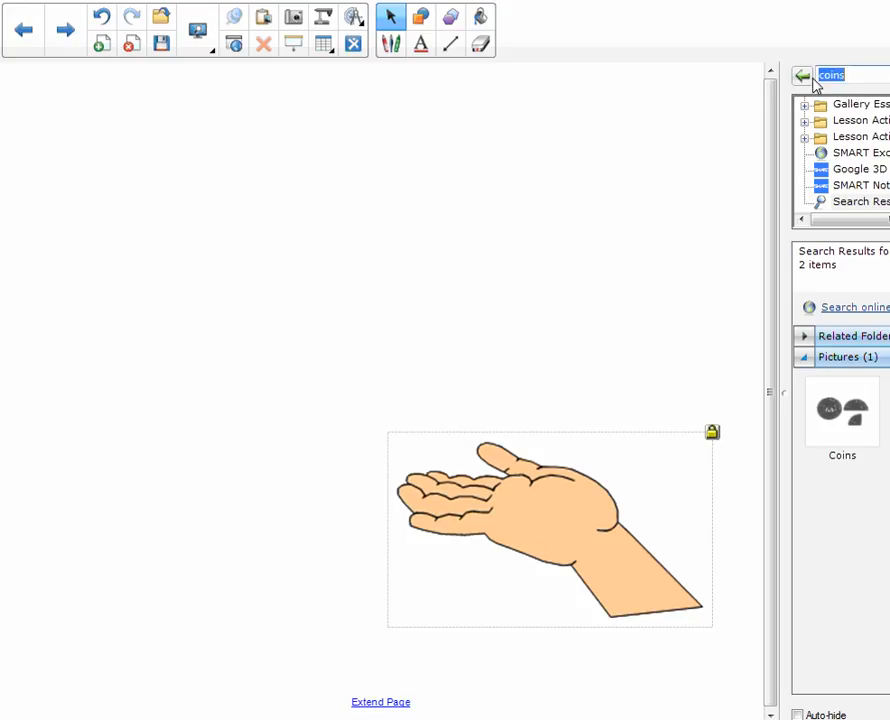
{"action": "type", "text": "money"}
{"action": "key", "text": "Return"}
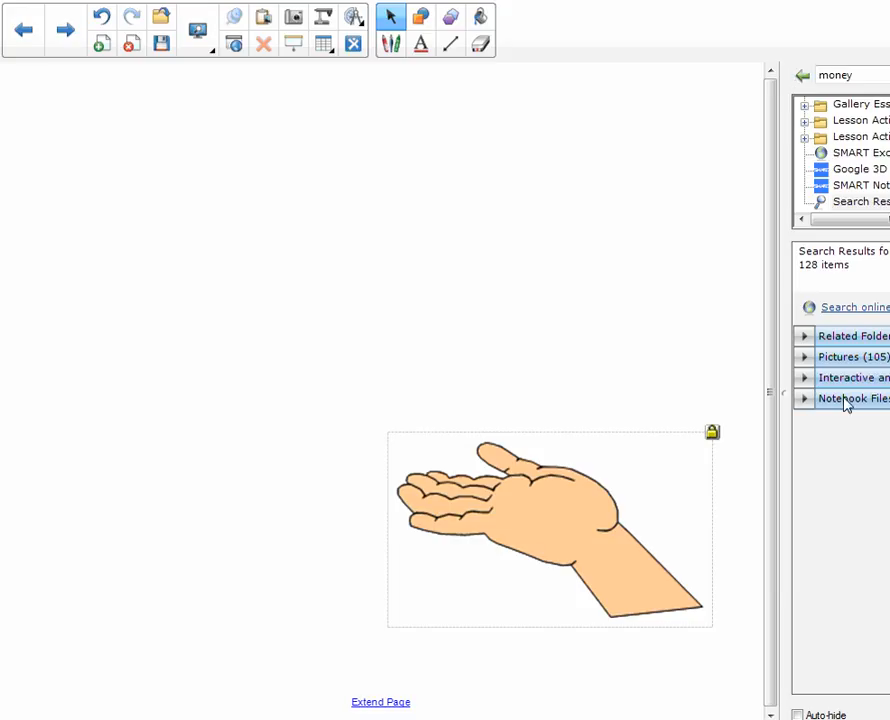
{"action": "left_click", "coordinate": [804, 358]}
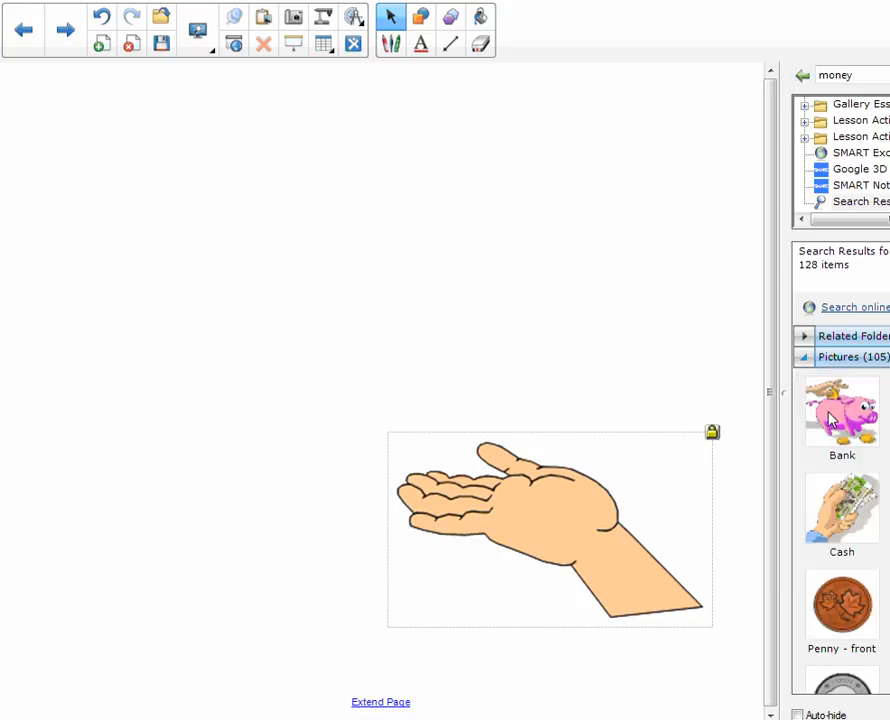
Step: Place the US Penny, Nickel, Dime and Quarter front pictures from the money search results in a column at the page's left side
{"action": "scroll", "coordinate": [834, 422], "scroll_direction": "down", "scroll_amount": 5}
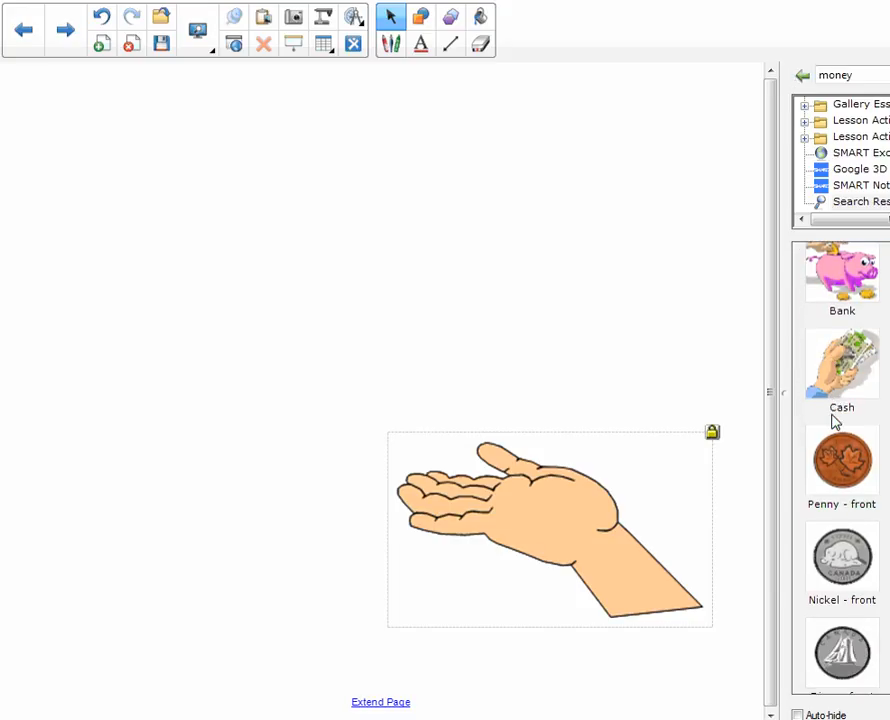
{"action": "scroll", "coordinate": [834, 422], "scroll_direction": "down", "scroll_amount": 8}
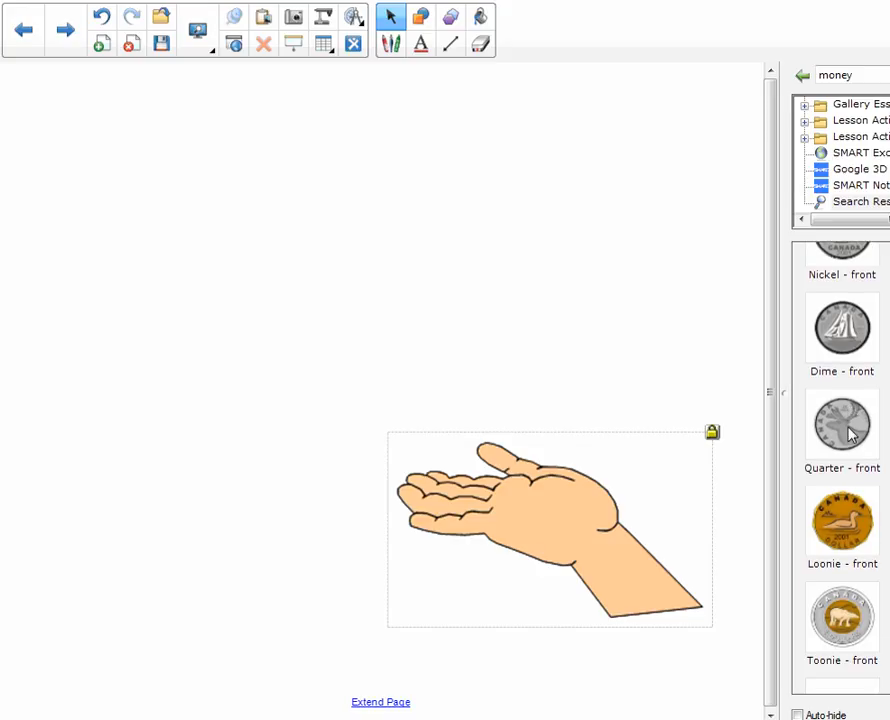
{"action": "scroll", "coordinate": [849, 435], "scroll_direction": "down", "scroll_amount": 8}
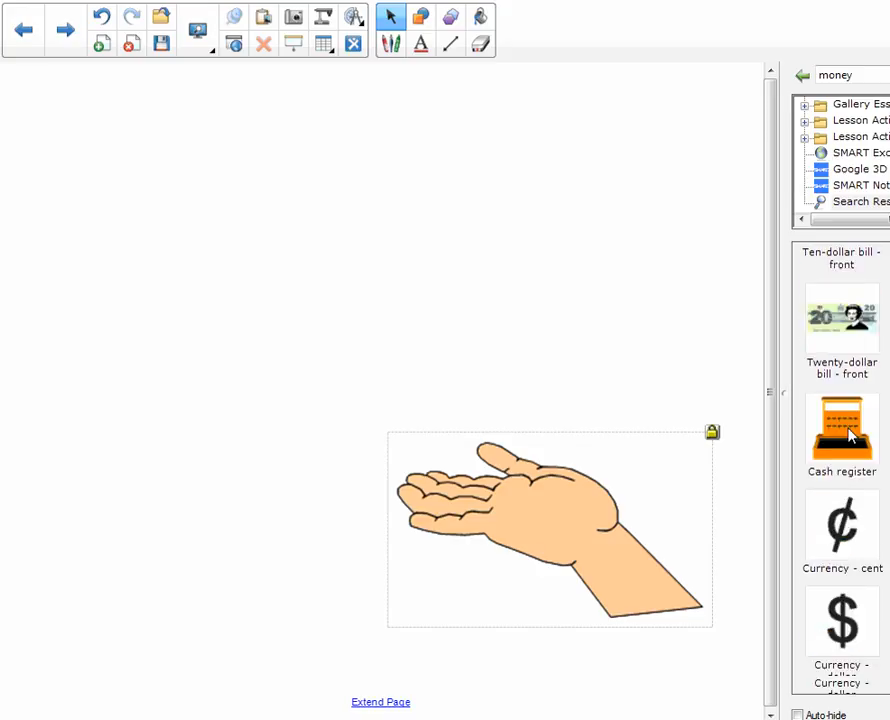
{"action": "scroll", "coordinate": [849, 440], "scroll_direction": "down", "scroll_amount": 8}
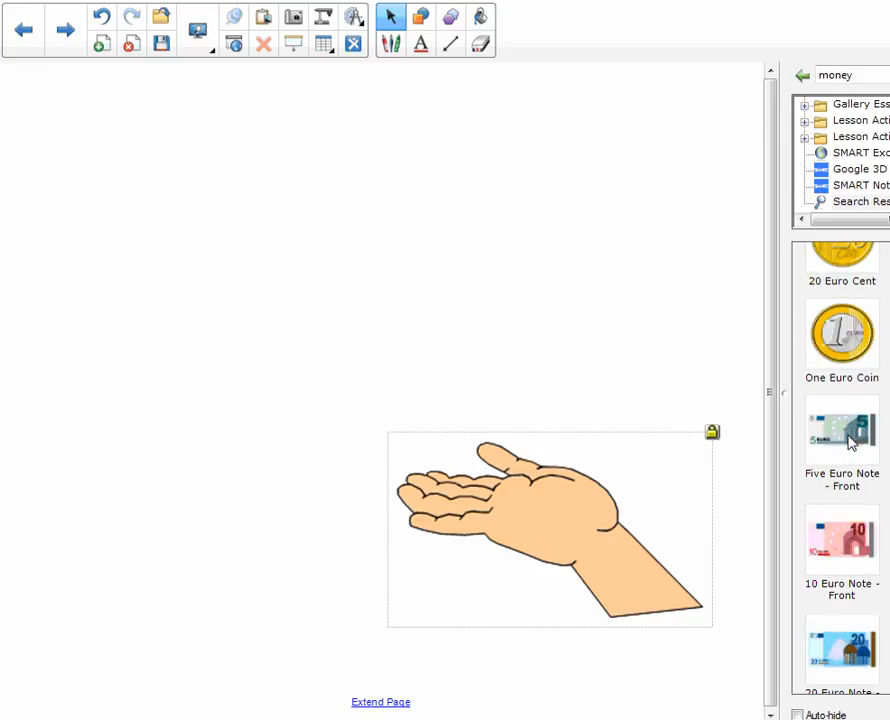
{"action": "scroll", "coordinate": [849, 443], "scroll_direction": "down", "scroll_amount": 8}
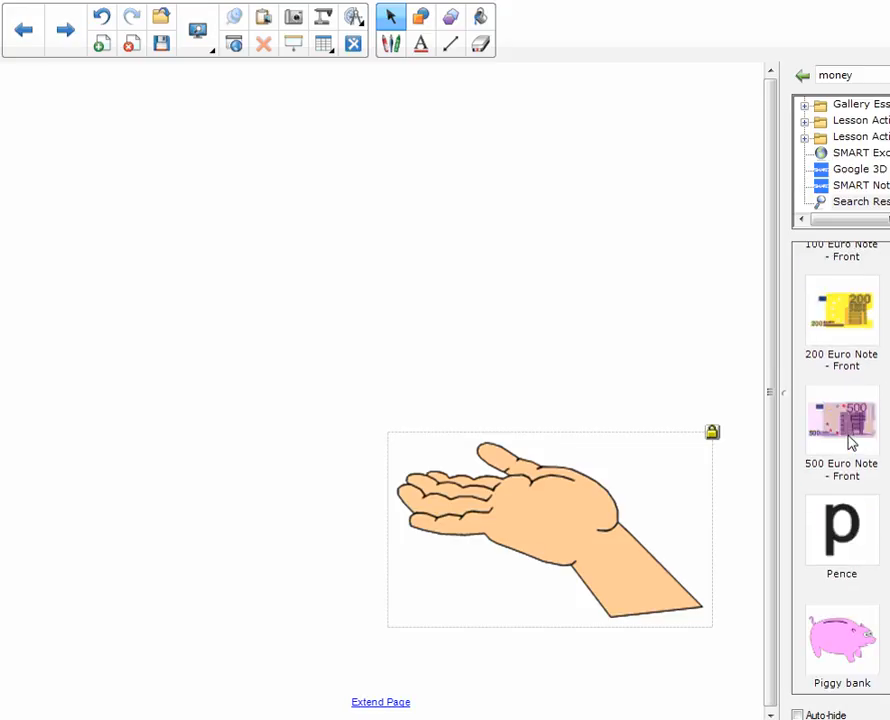
{"action": "scroll", "coordinate": [851, 444], "scroll_direction": "down", "scroll_amount": 8}
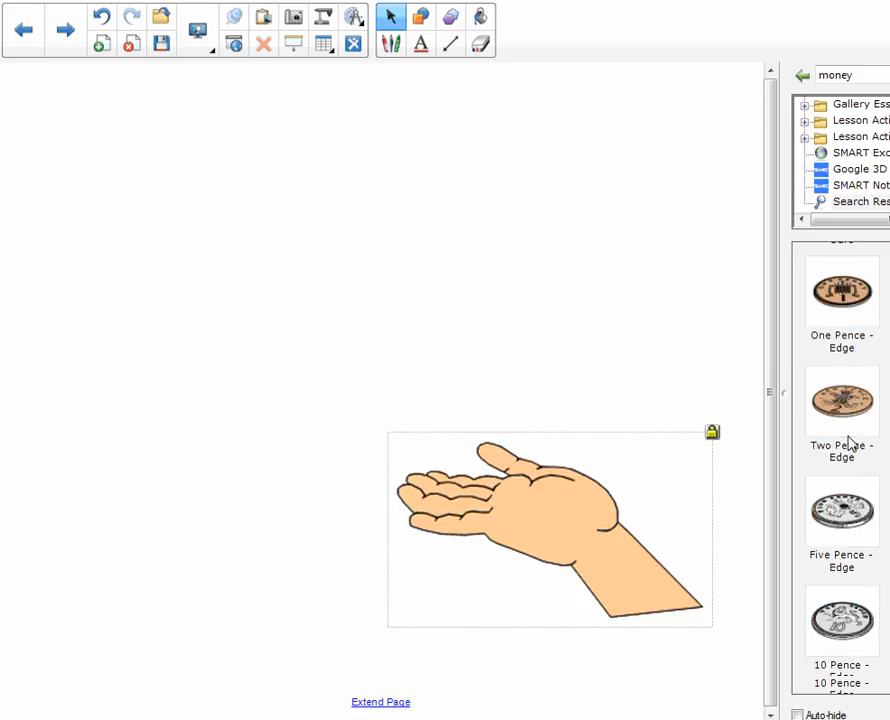
{"action": "scroll", "coordinate": [851, 444], "scroll_direction": "down", "scroll_amount": 8}
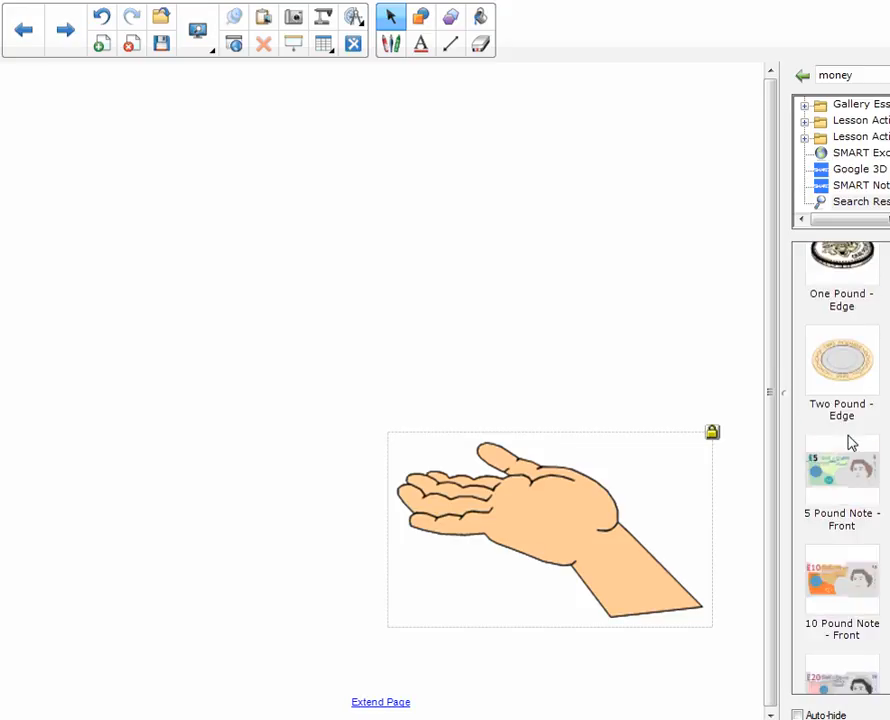
{"action": "scroll", "coordinate": [849, 443], "scroll_direction": "down", "scroll_amount": 6}
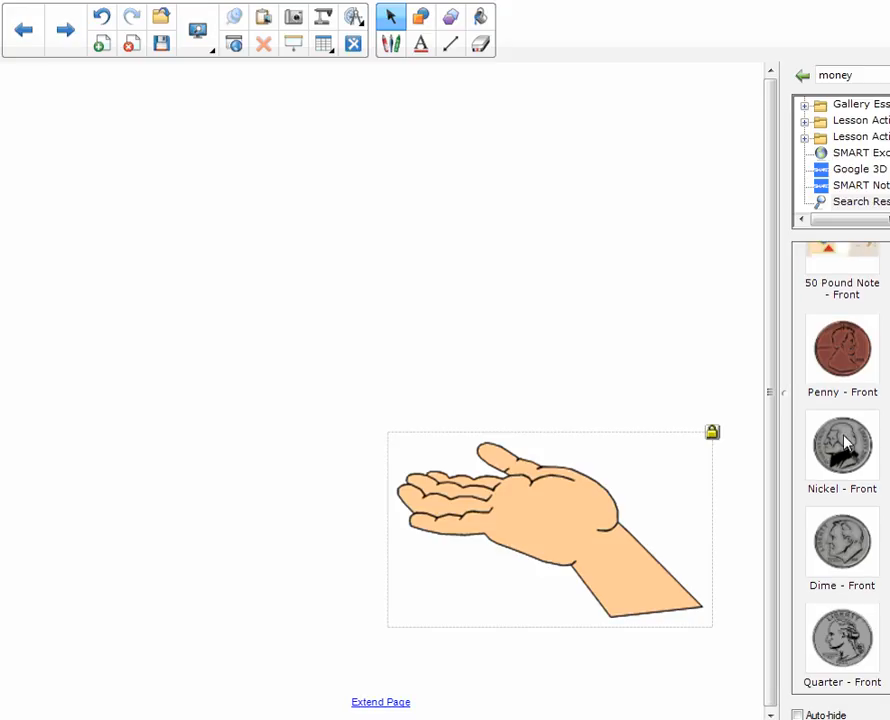
{"action": "left_click_drag", "start_coordinate": [845, 353], "coordinate": [115, 155]}
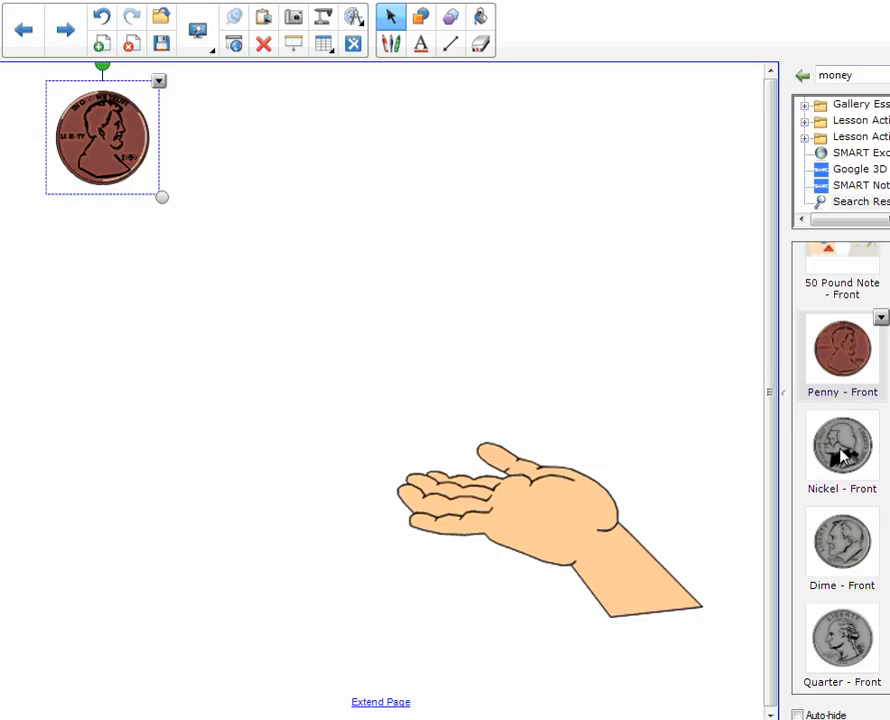
{"action": "left_click_drag", "start_coordinate": [833, 457], "coordinate": [107, 298]}
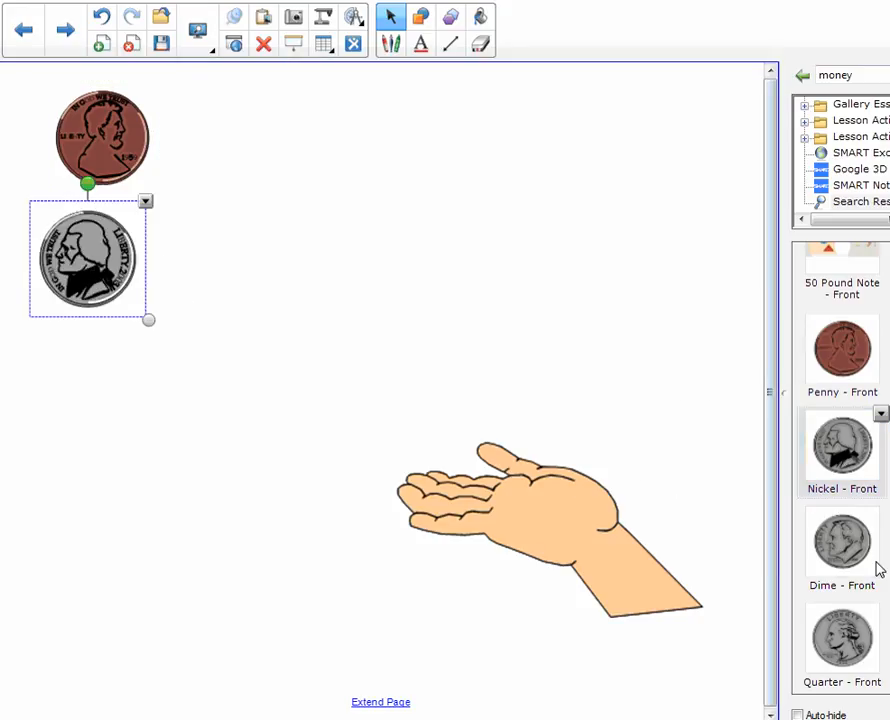
{"action": "left_click_drag", "start_coordinate": [850, 546], "coordinate": [124, 436]}
{"action": "left_click_drag", "start_coordinate": [856, 638], "coordinate": [90, 550]}
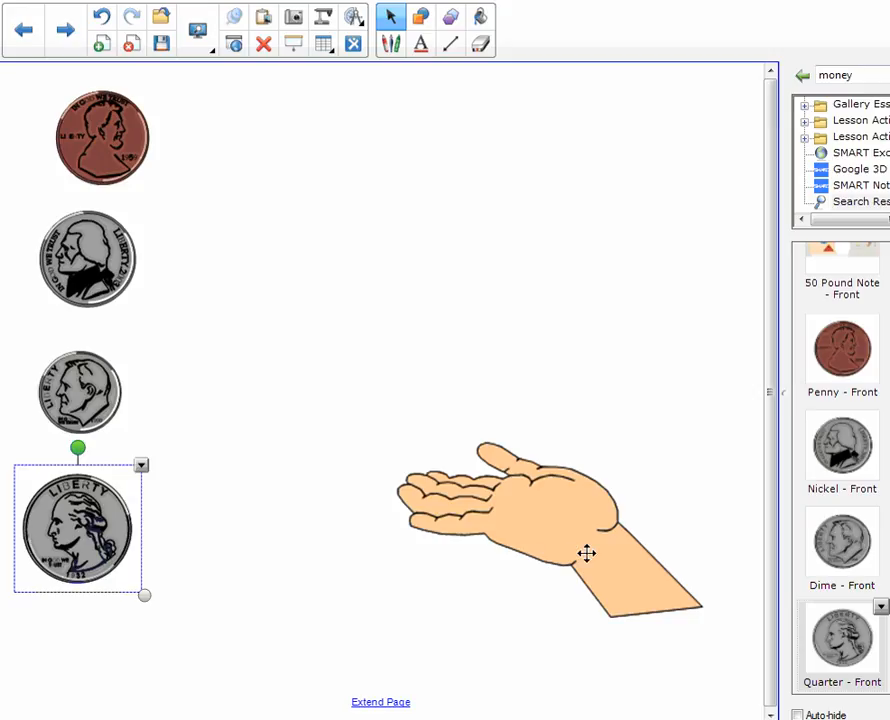
Step: Align the penny, nickel, dime and quarter pictures into an evenly spaced vertical column
{"action": "left_click_drag", "start_coordinate": [110, 152], "coordinate": [101, 150]}
{"action": "mouse_move", "coordinate": [104, 270]}
{"action": "left_mouse_down"}
{"action": "mouse_move", "coordinate": [114, 280]}
{"action": "mouse_move", "coordinate": [107, 284]}
{"action": "left_mouse_up"}
{"action": "left_click_drag", "start_coordinate": [95, 139], "coordinate": [95, 143]}
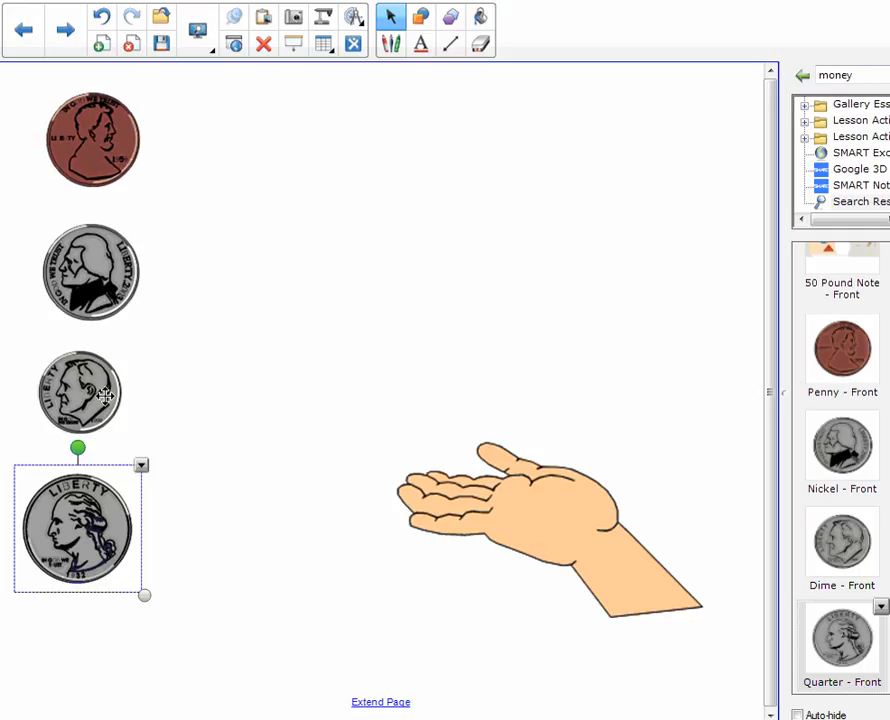
{"action": "left_click_drag", "start_coordinate": [104, 394], "coordinate": [112, 395]}
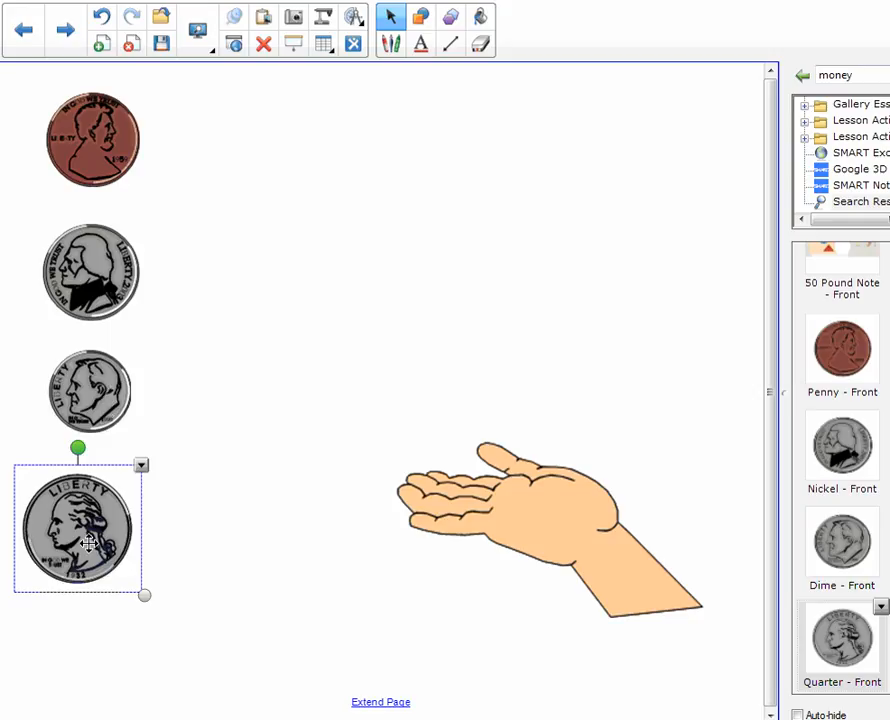
{"action": "mouse_move", "coordinate": [87, 552]}
{"action": "left_mouse_down"}
{"action": "mouse_move", "coordinate": [85, 564]}
{"action": "mouse_move", "coordinate": [97, 557]}
{"action": "left_mouse_up"}
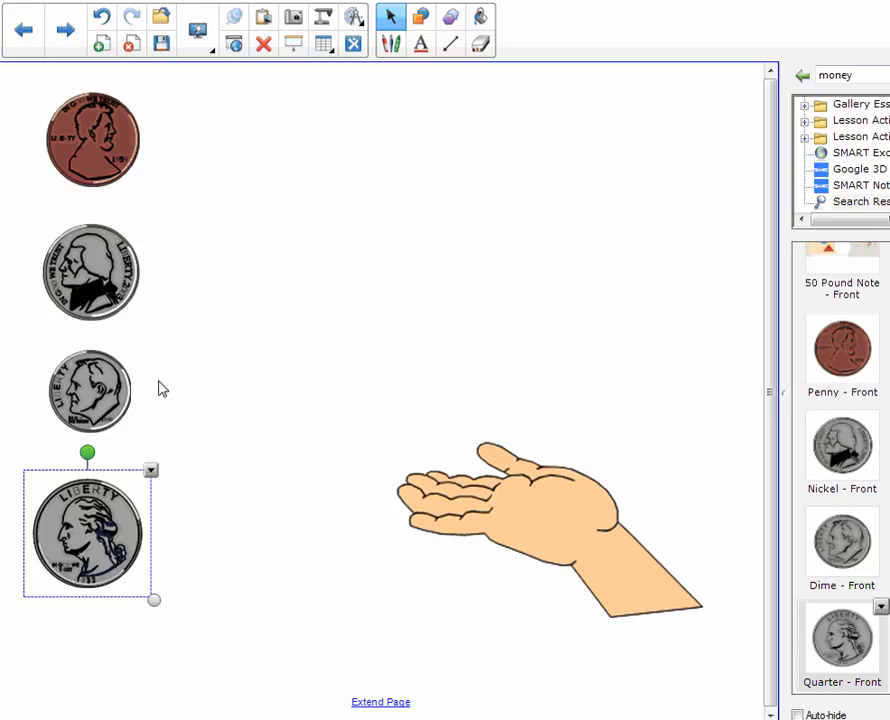
{"action": "left_click_drag", "start_coordinate": [120, 383], "coordinate": [94, 406]}
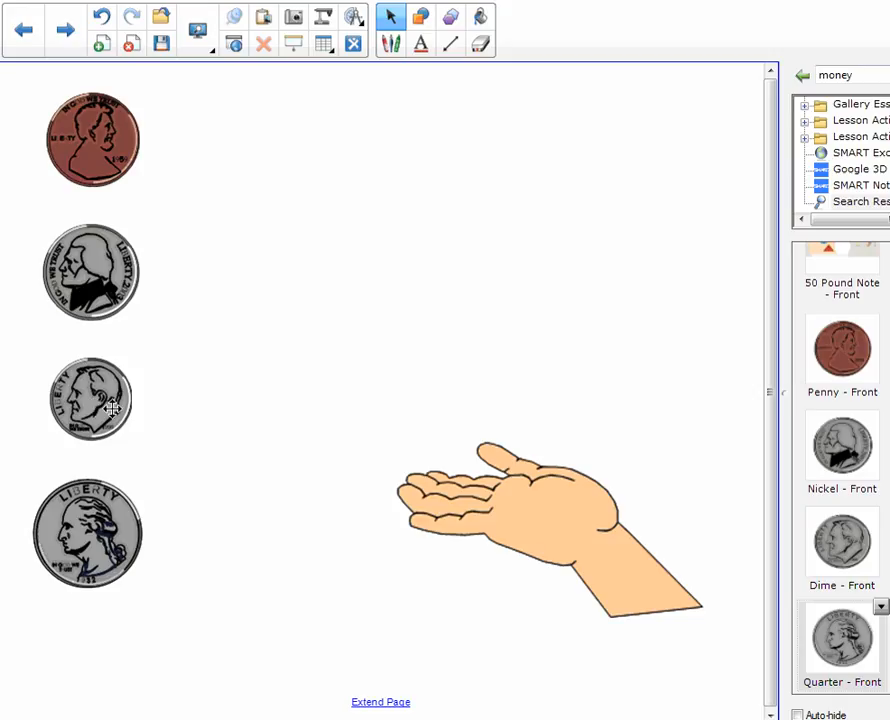
Step: Turn the quarter and dime pictures on the page into infinite cloners
{"action": "left_click", "coordinate": [101, 538]}
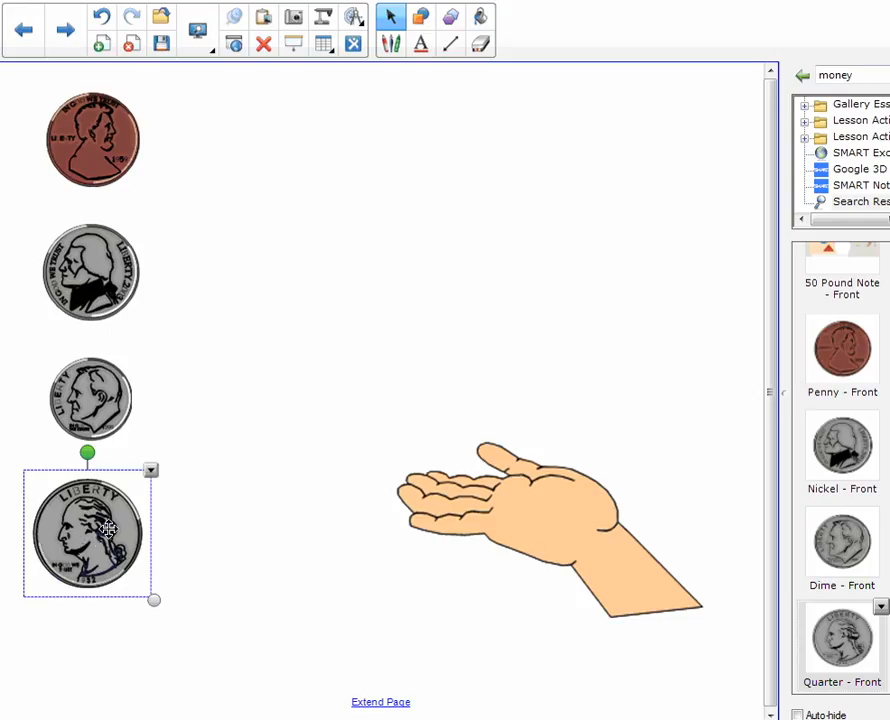
{"action": "left_click", "coordinate": [151, 471]}
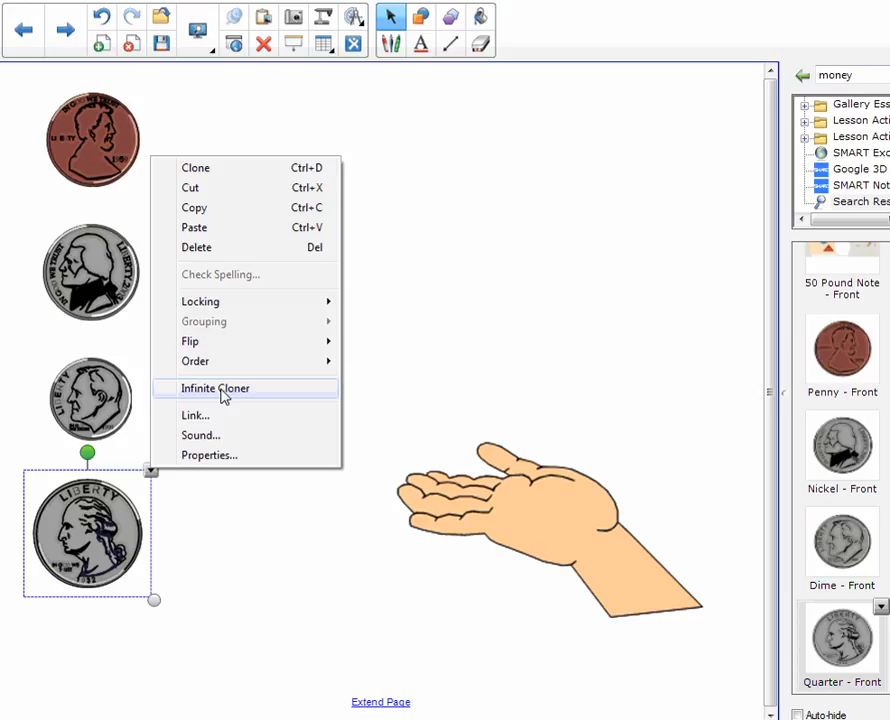
{"action": "left_click", "coordinate": [224, 397]}
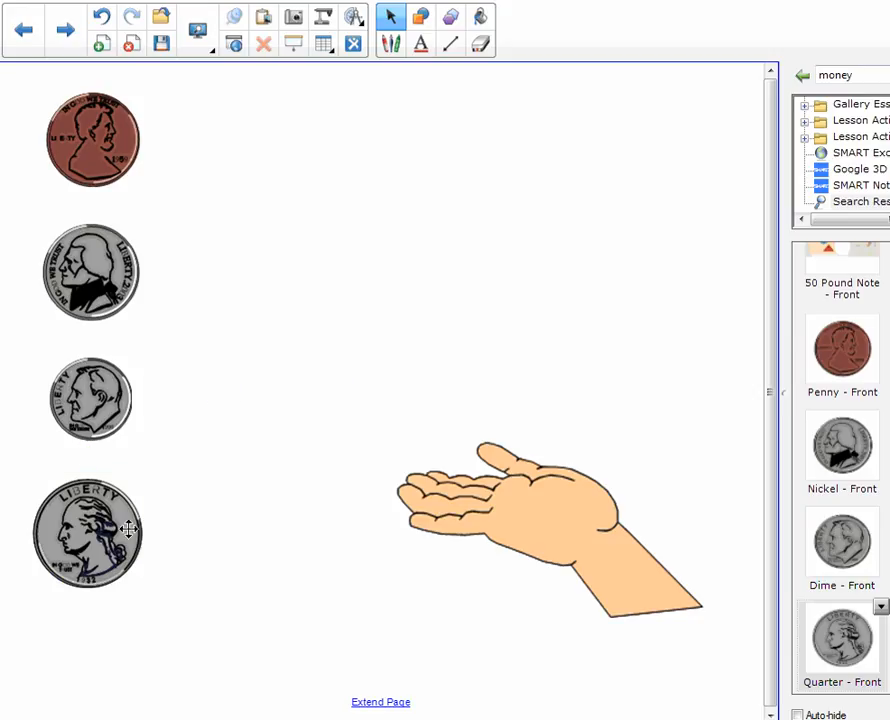
{"action": "left_click", "coordinate": [90, 390]}
{"action": "left_click", "coordinate": [141, 349]}
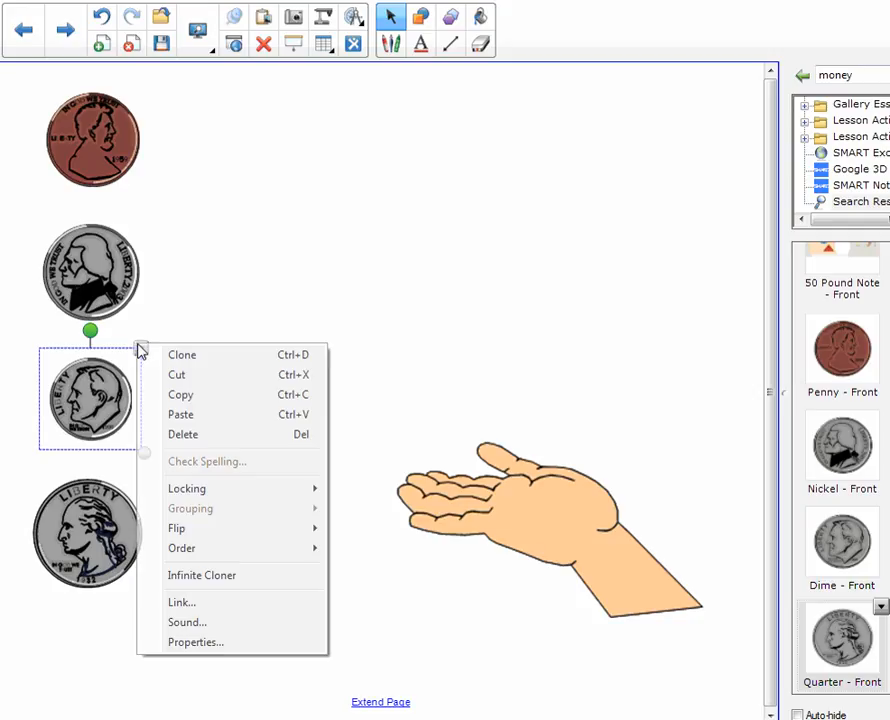
{"action": "left_click", "coordinate": [190, 580]}
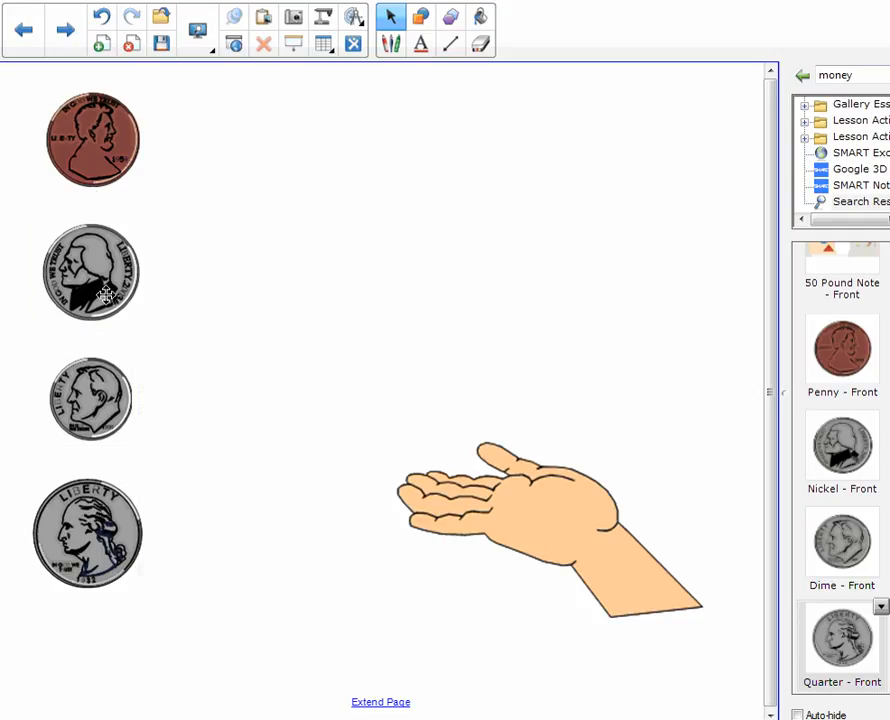
Step: Turn the nickel and penny pictures on the page into infinite cloners
{"action": "left_click", "coordinate": [95, 262]}
{"action": "left_click", "coordinate": [149, 215]}
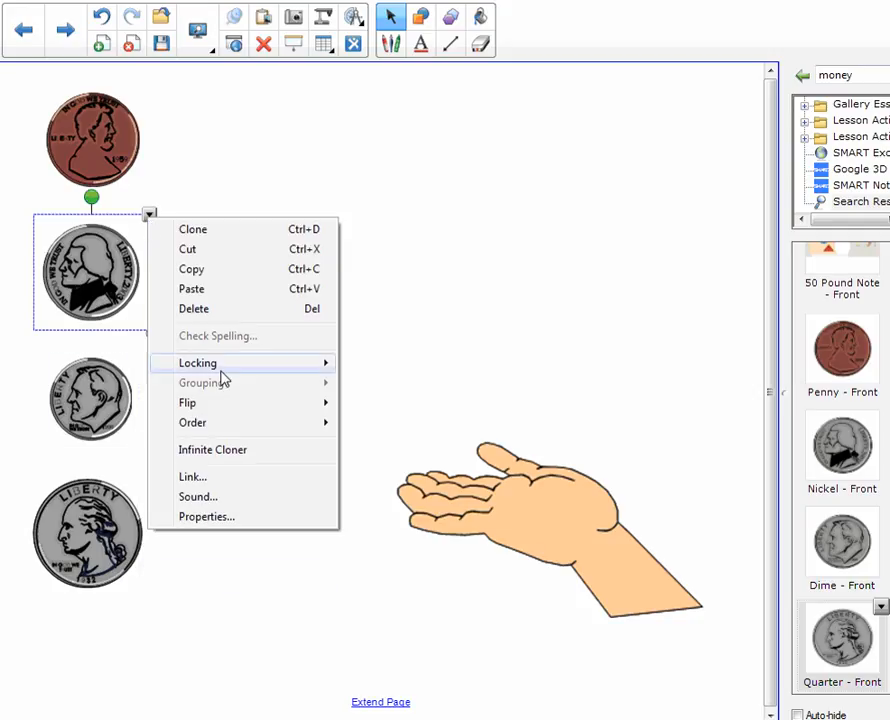
{"action": "left_click", "coordinate": [217, 455]}
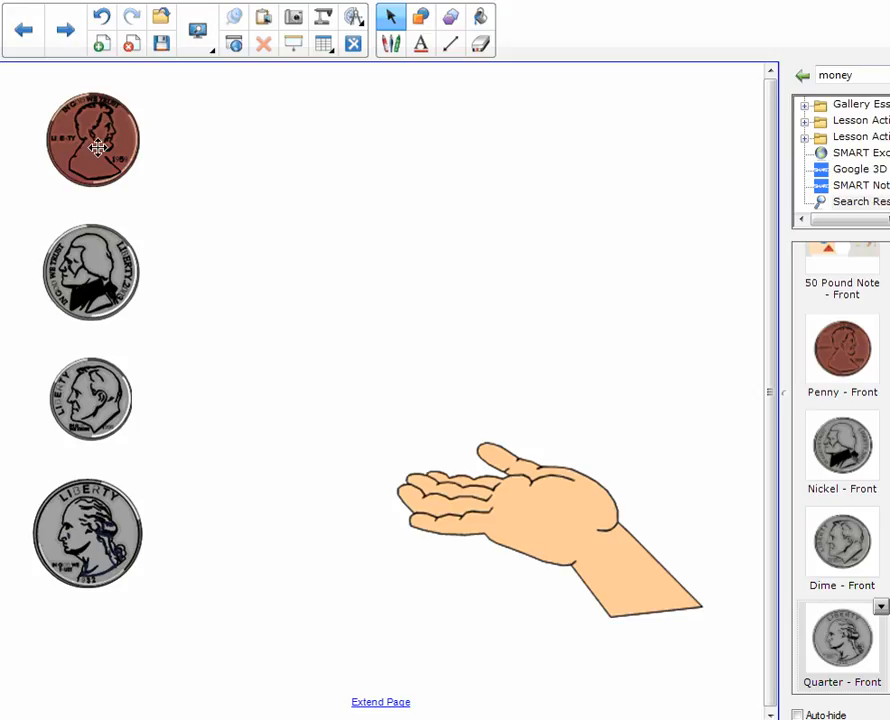
{"action": "left_click", "coordinate": [91, 91]}
{"action": "left_click", "coordinate": [149, 84]}
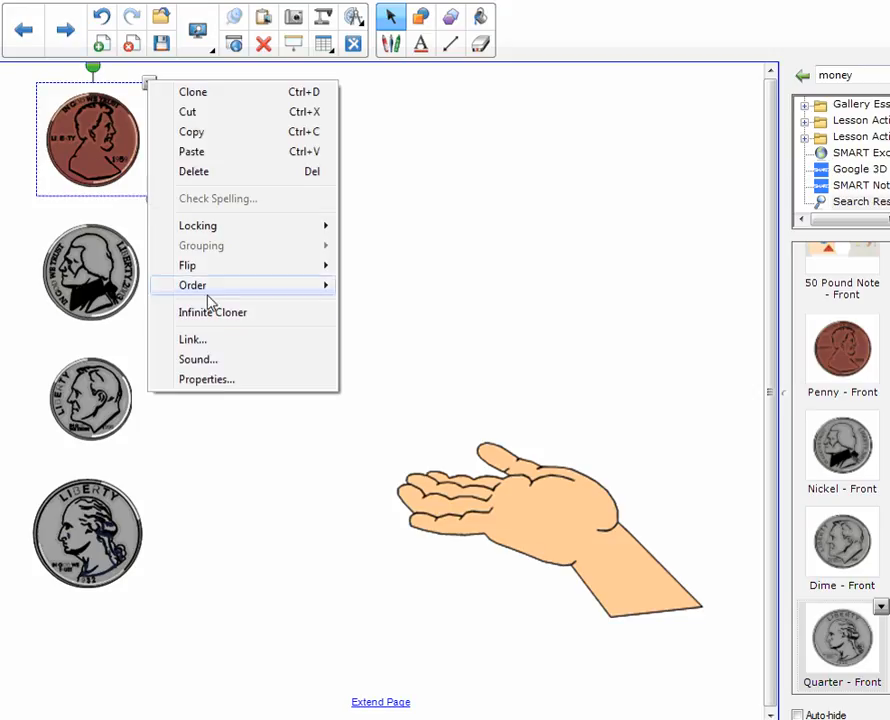
{"action": "left_click", "coordinate": [238, 312]}
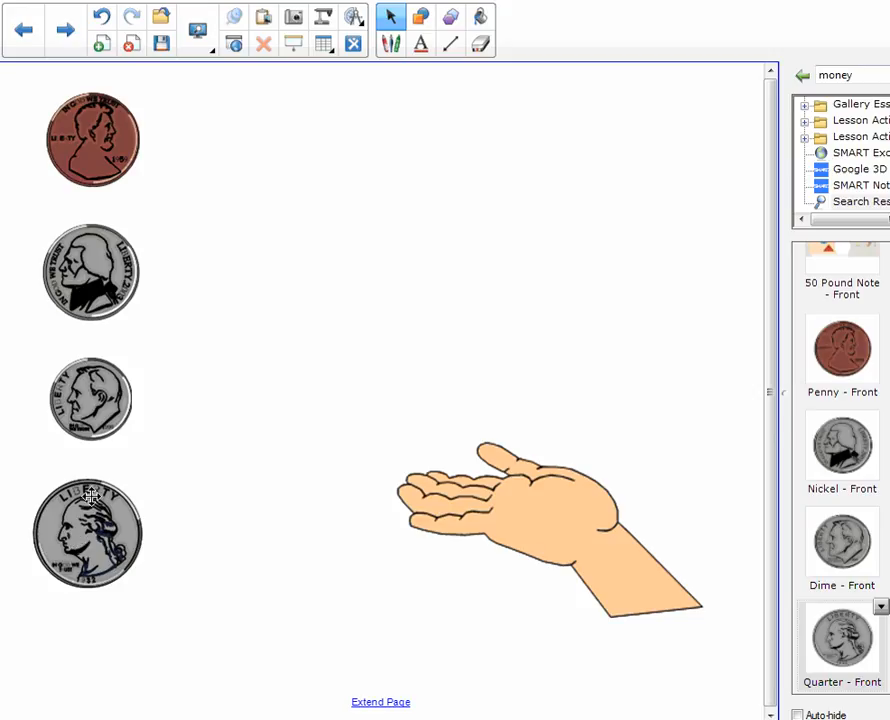
Step: Pull five dime copies off the cloned dime and cluster them above the hand picture
{"action": "left_click_drag", "start_coordinate": [88, 418], "coordinate": [422, 372]}
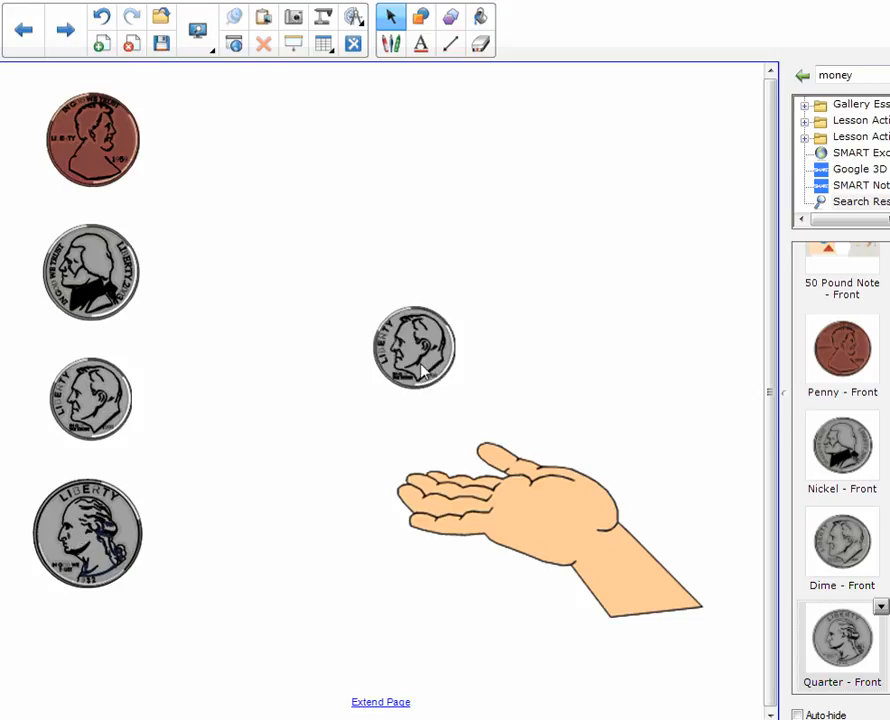
{"action": "mouse_move", "coordinate": [100, 405]}
{"action": "left_mouse_down"}
{"action": "mouse_move", "coordinate": [274, 411]}
{"action": "mouse_move", "coordinate": [395, 440]}
{"action": "left_mouse_up"}
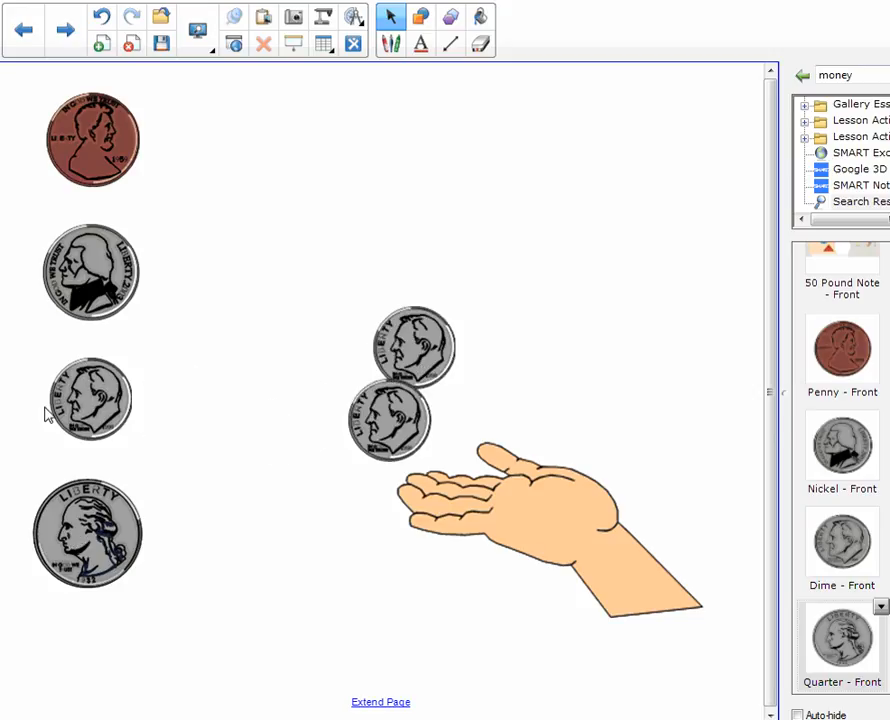
{"action": "mouse_move", "coordinate": [65, 410]}
{"action": "left_mouse_down"}
{"action": "mouse_move", "coordinate": [330, 412]}
{"action": "mouse_move", "coordinate": [326, 400]}
{"action": "mouse_move", "coordinate": [175, 400]}
{"action": "mouse_move", "coordinate": [329, 349]}
{"action": "left_mouse_up"}
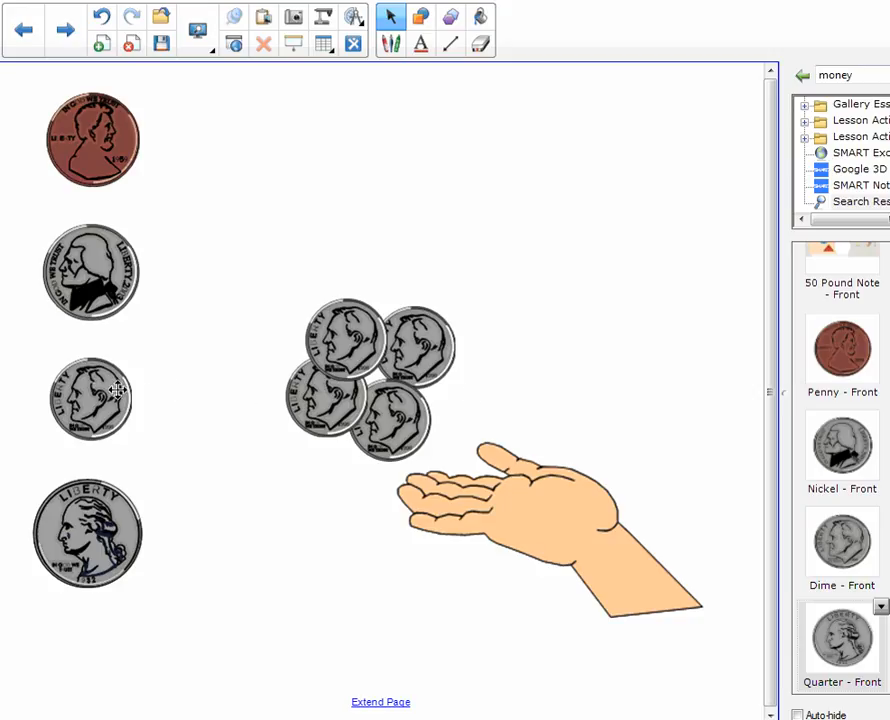
{"action": "left_click_drag", "start_coordinate": [135, 397], "coordinate": [471, 387]}
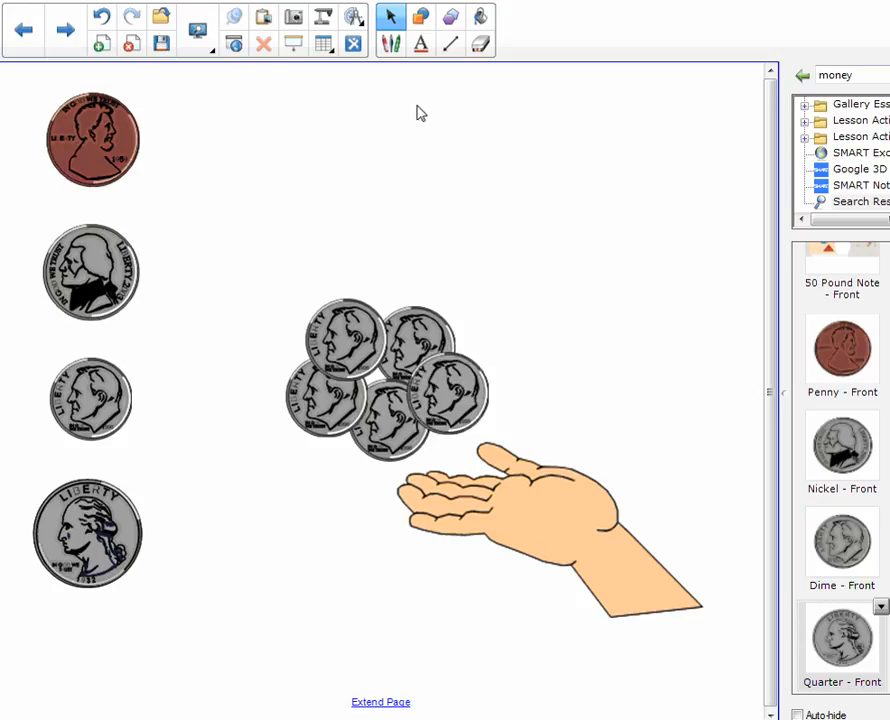
Step: Add the text label "50 Cents" in Arial above the dimes and enlarge it to about size 31.4
{"action": "left_click", "coordinate": [421, 44]}
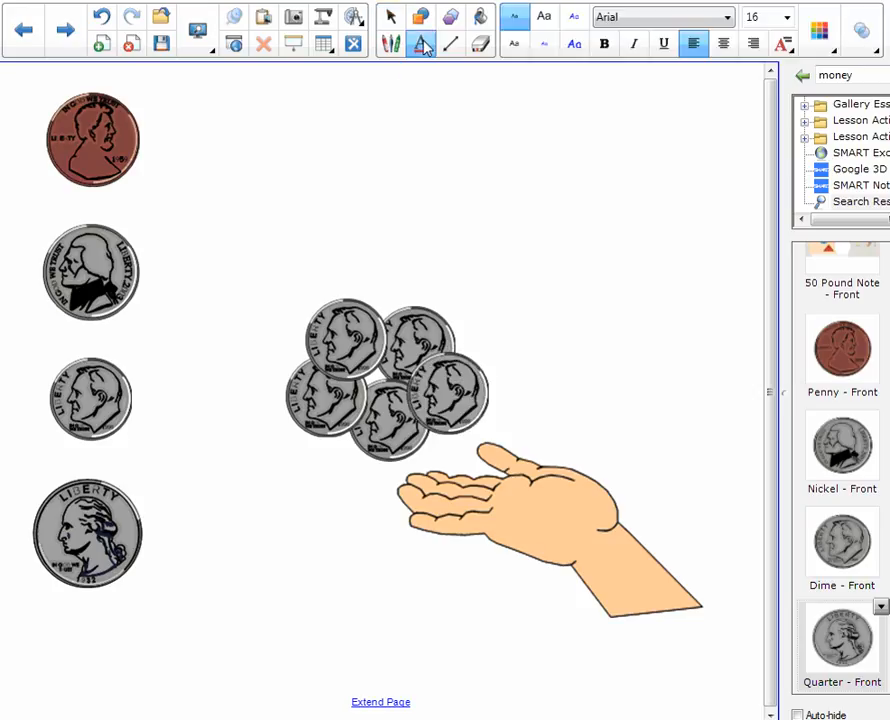
{"action": "left_click", "coordinate": [368, 245]}
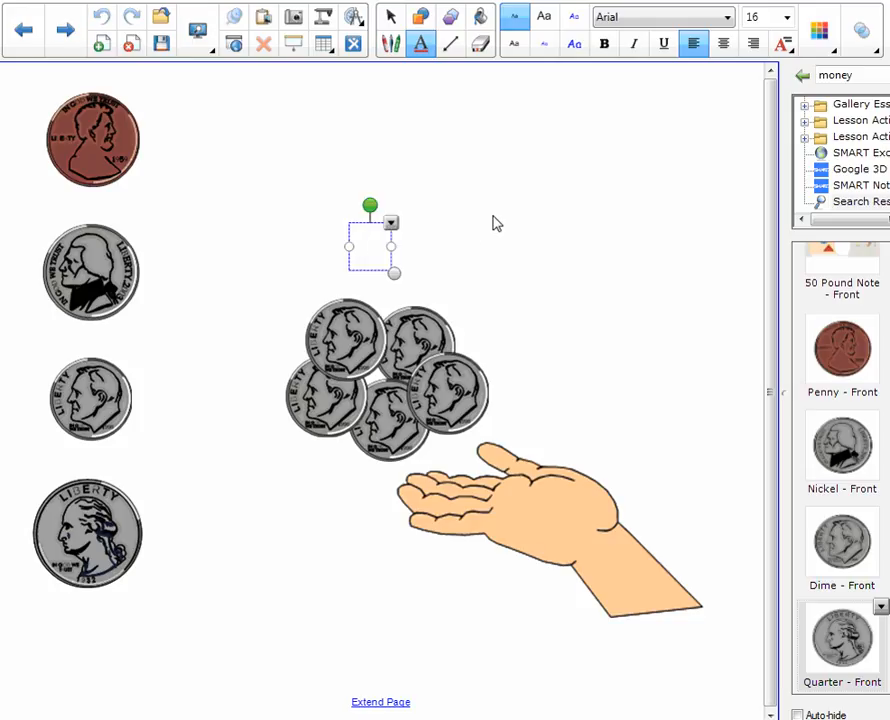
{"action": "type", "text": "50"}
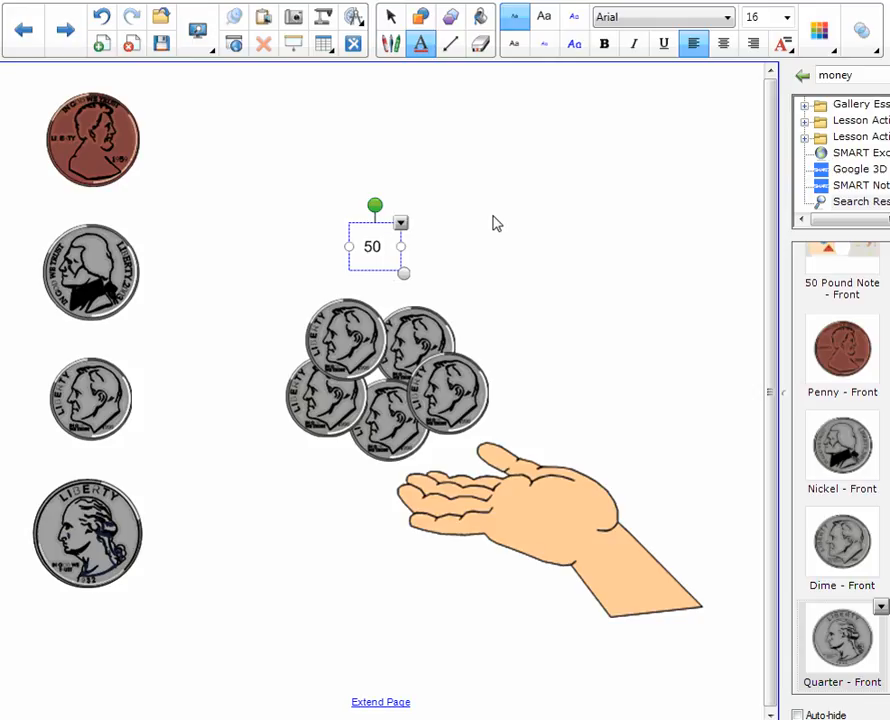
{"action": "type", "text": " Cents"}
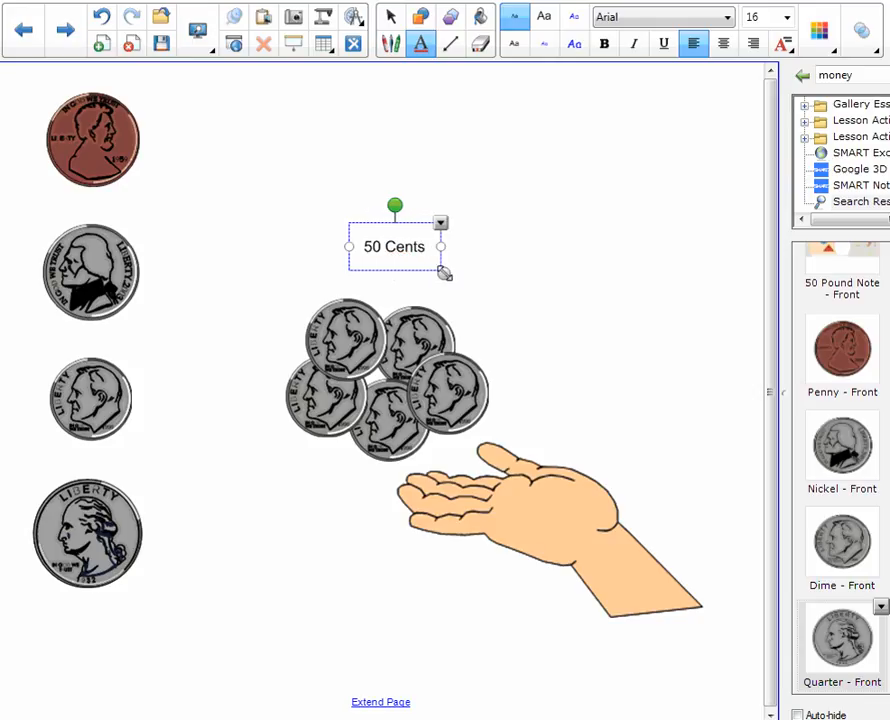
{"action": "left_click_drag", "start_coordinate": [443, 272], "coordinate": [503, 327]}
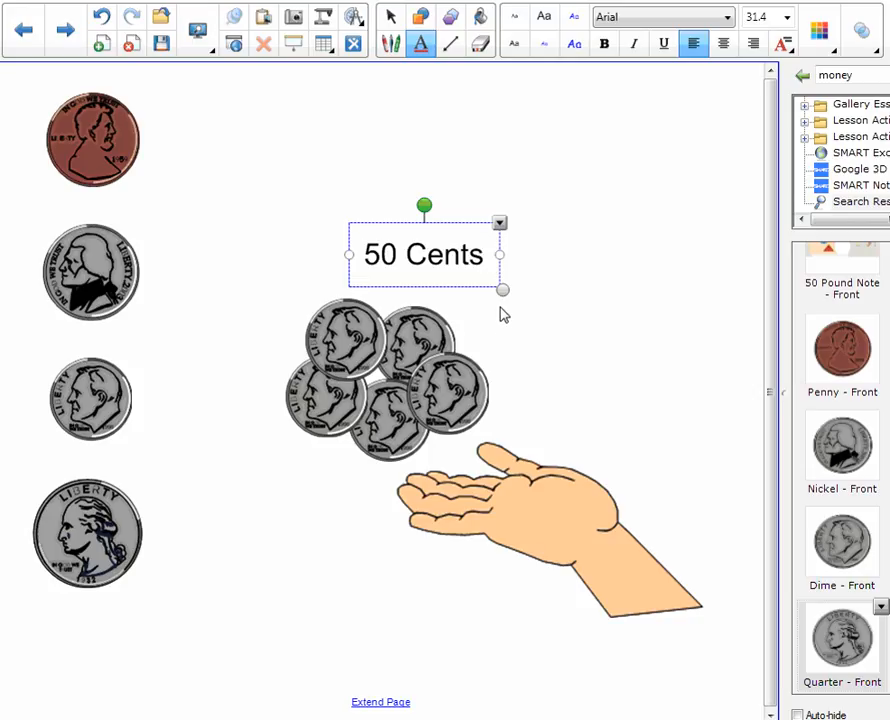
Step: Move the "50 Cents" label down against the dimes and rotate it a quarter turn counterclockwise
{"action": "left_click_drag", "start_coordinate": [460, 226], "coordinate": [442, 259]}
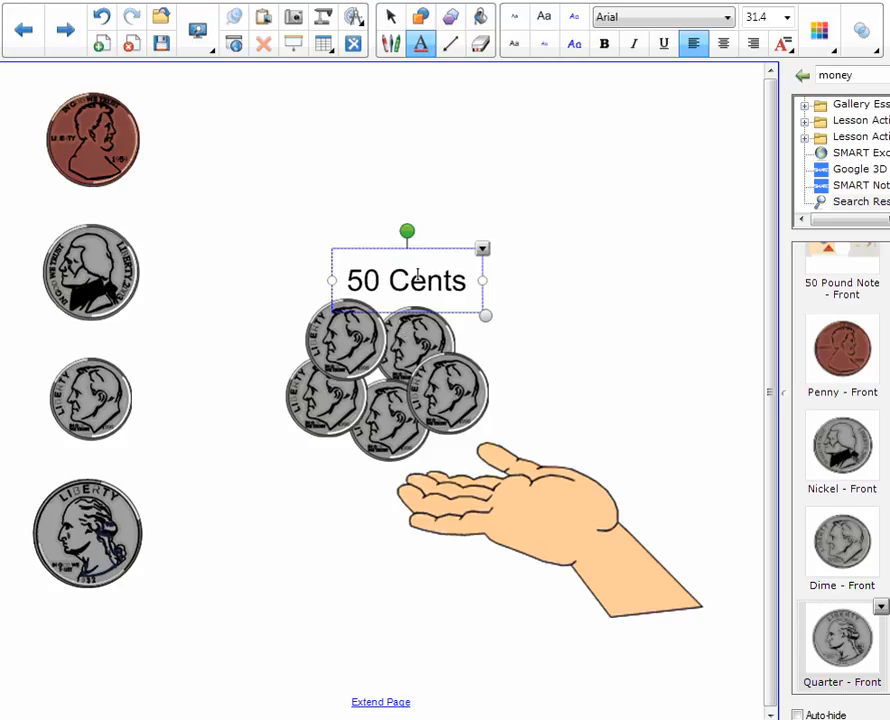
{"action": "left_click_drag", "start_coordinate": [407, 232], "coordinate": [318, 288]}
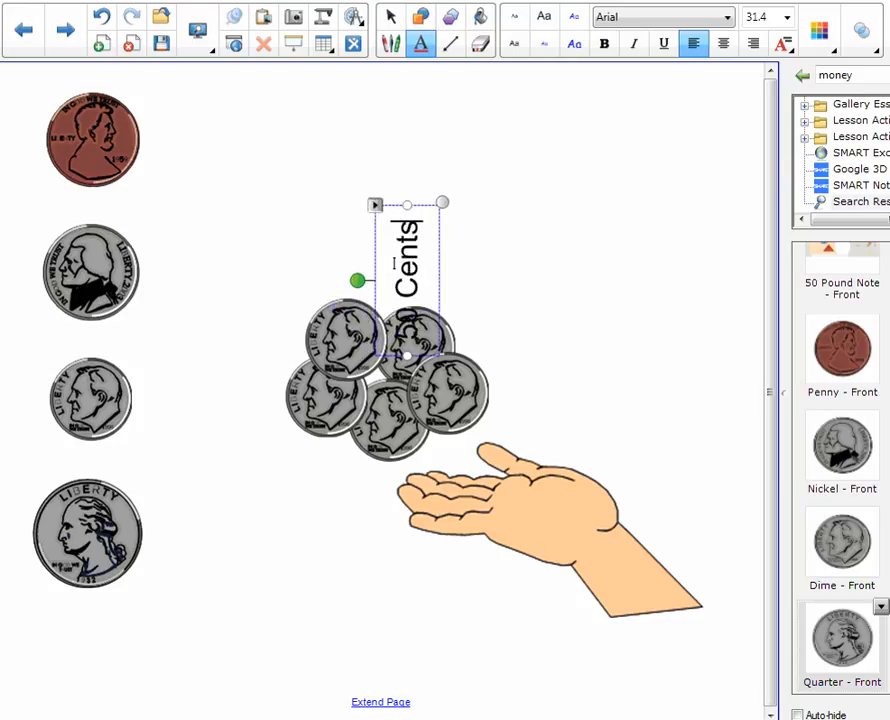
Step: Move the rotated "50 Cents" label off the dimes to stand just left of the cluster, and leave text editing
{"action": "left_click_drag", "start_coordinate": [378, 260], "coordinate": [228, 372]}
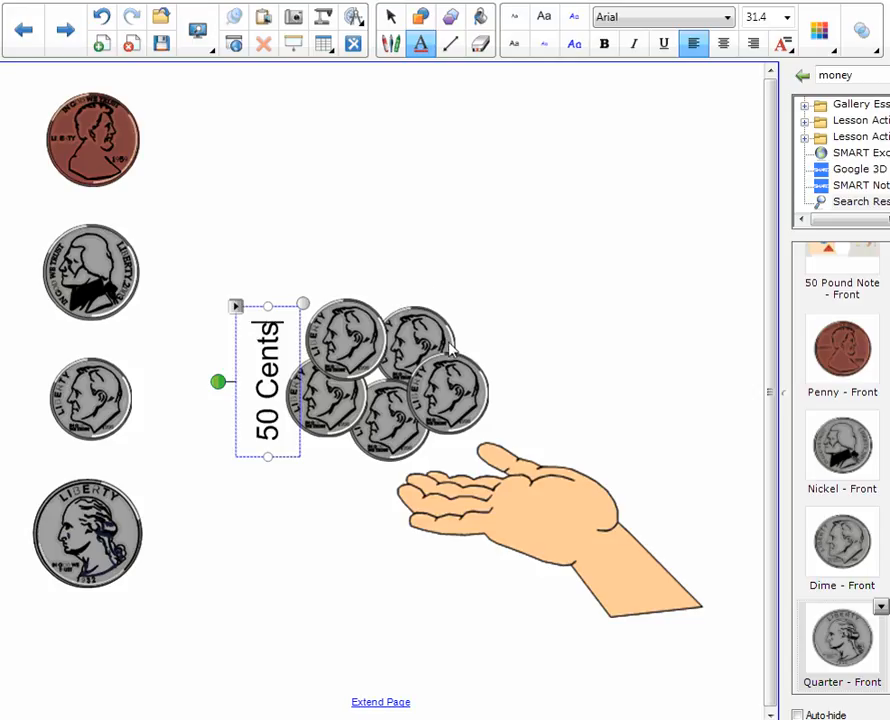
{"action": "left_click", "coordinate": [450, 295]}
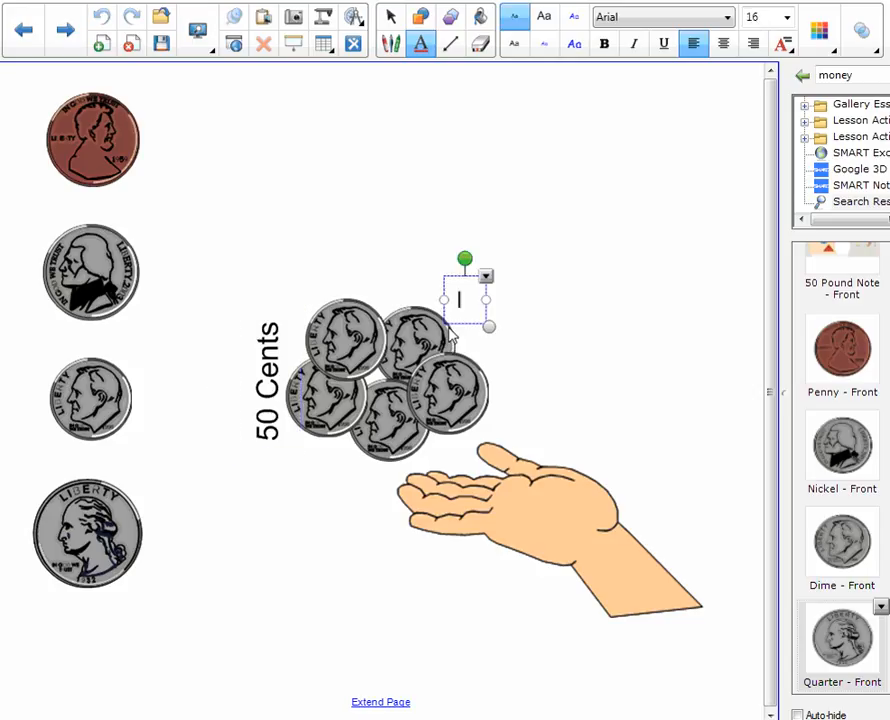
{"action": "left_click", "coordinate": [392, 20]}
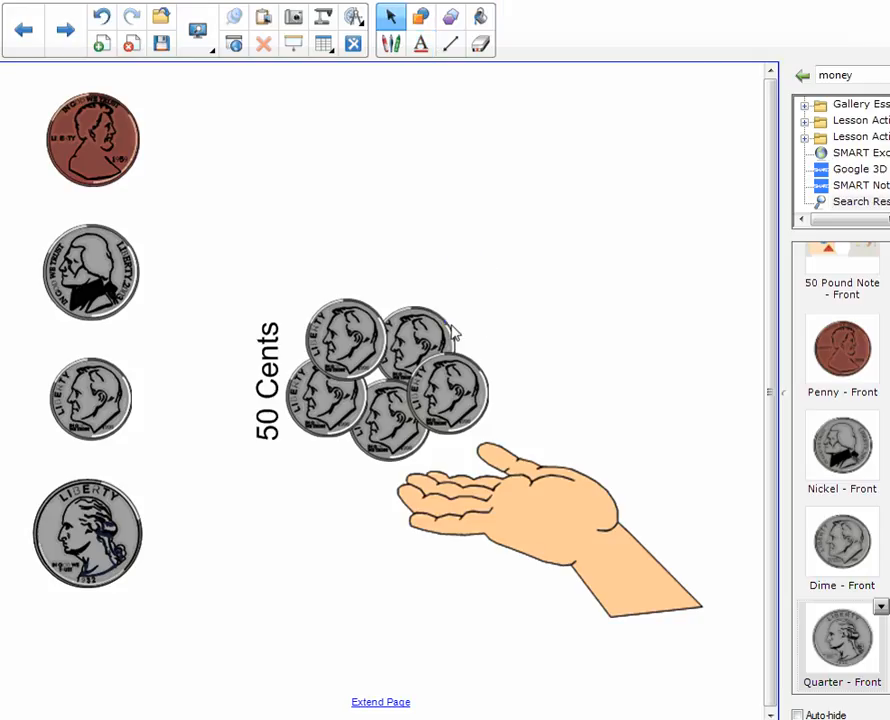
Step: Tighten the cluster by nudging its right-hand dimes inward, and shift the "50 Cents" label slightly farther left of it
{"action": "left_click_drag", "start_coordinate": [455, 372], "coordinate": [443, 408]}
{"action": "left_click_drag", "start_coordinate": [370, 335], "coordinate": [402, 342]}
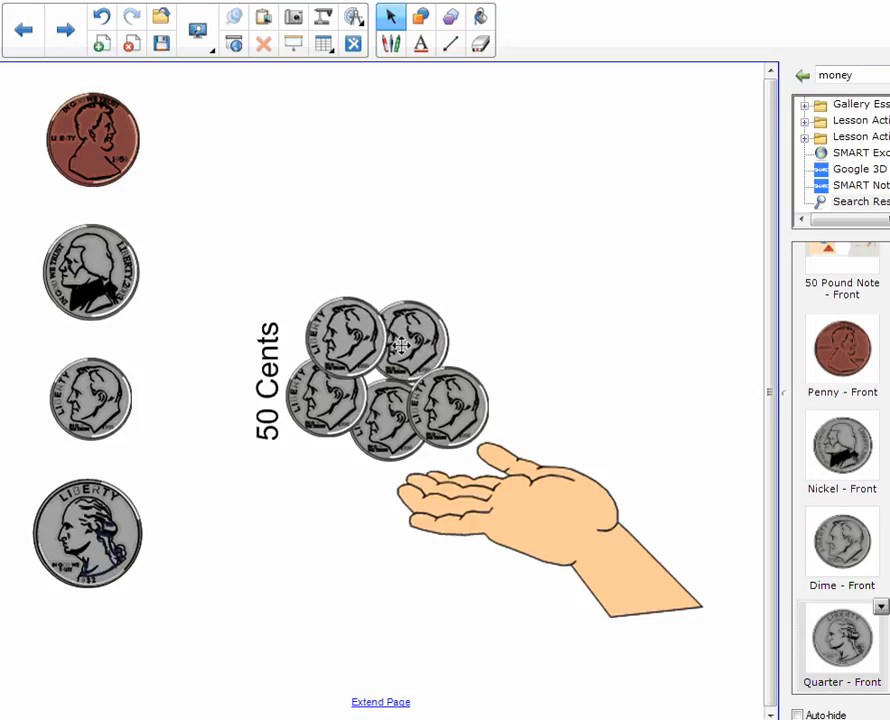
{"action": "left_click_drag", "start_coordinate": [451, 410], "coordinate": [433, 393]}
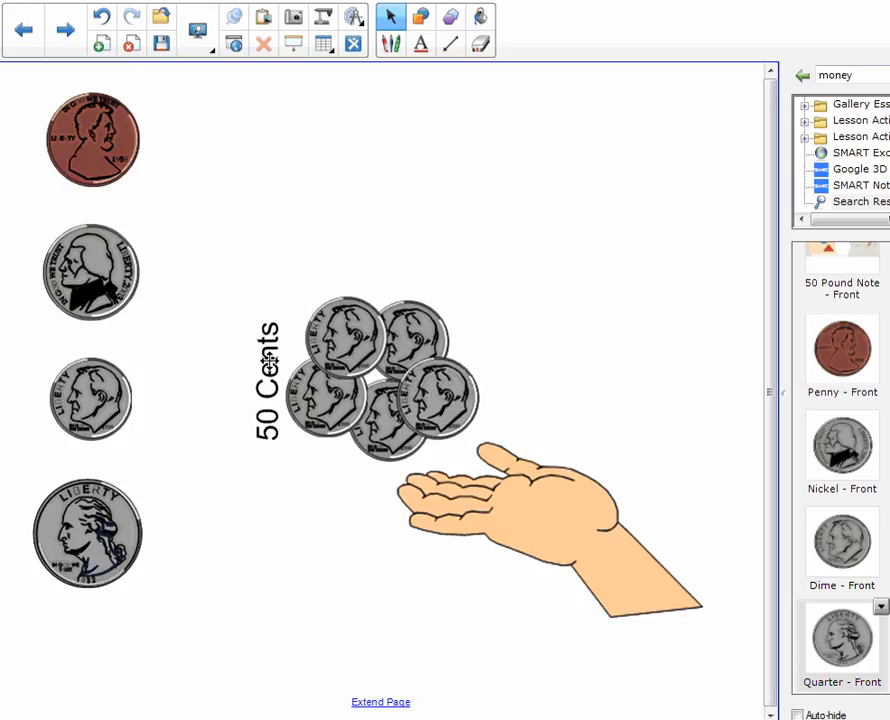
{"action": "left_click_drag", "start_coordinate": [268, 350], "coordinate": [259, 349]}
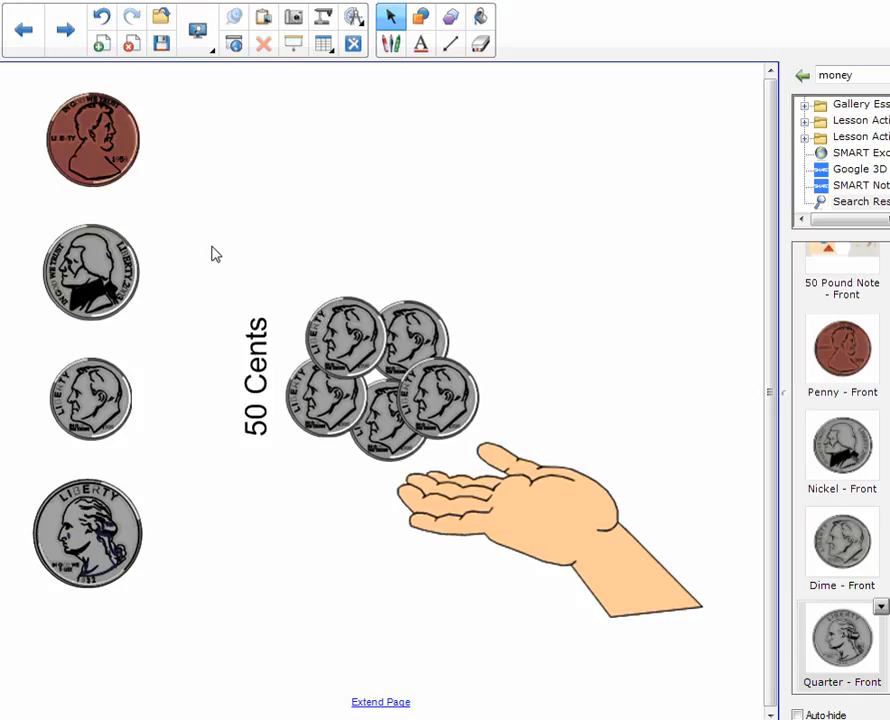
Step: Group the "50 Cents" label and the five clustered dimes into one object
{"action": "left_click_drag", "start_coordinate": [207, 248], "coordinate": [508, 496]}
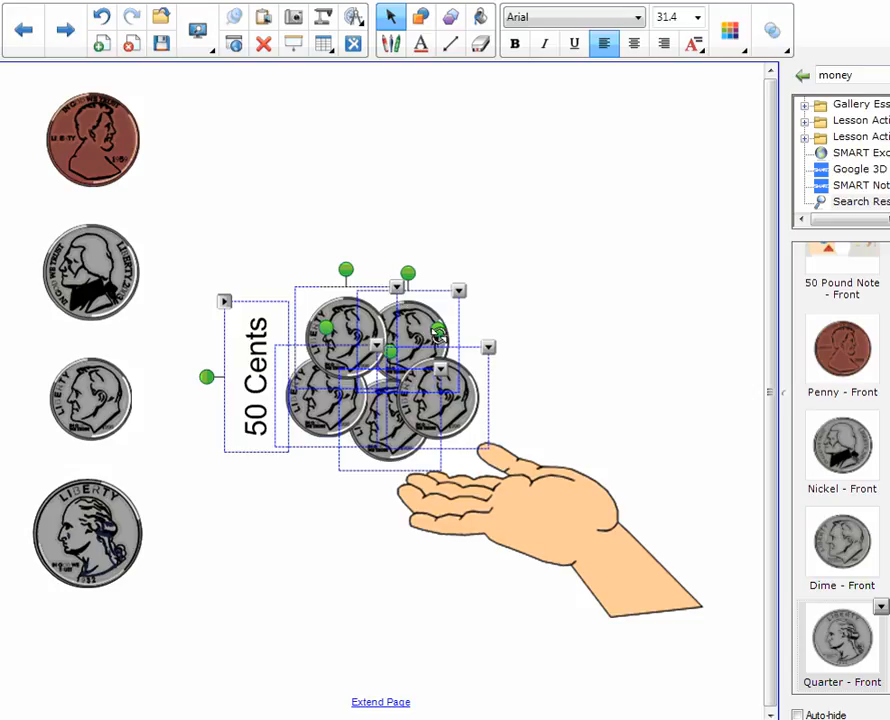
{"action": "left_click", "coordinate": [488, 348]}
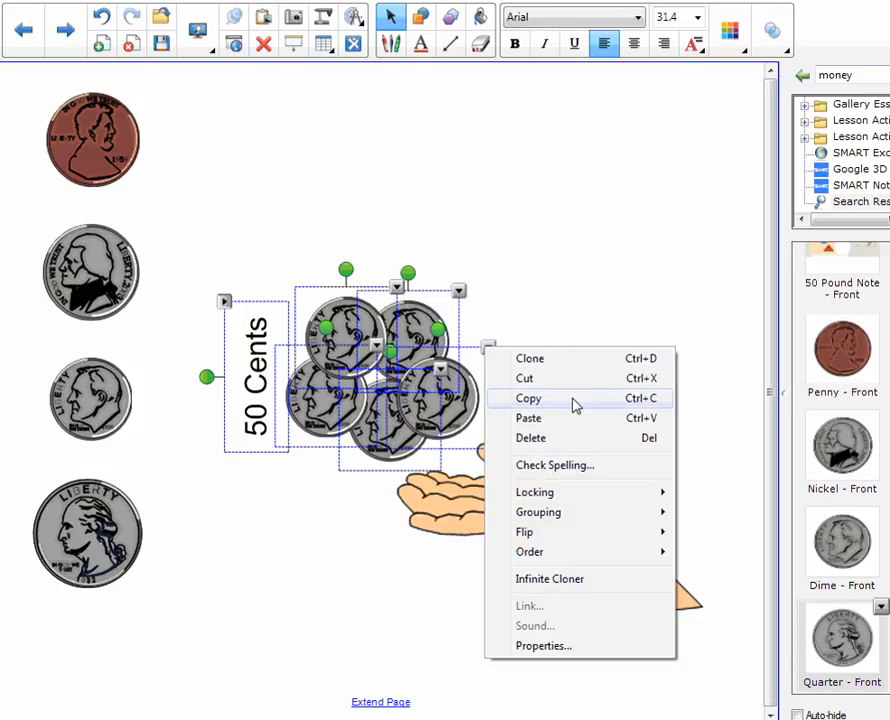
{"action": "mouse_move", "coordinate": [550, 517]}
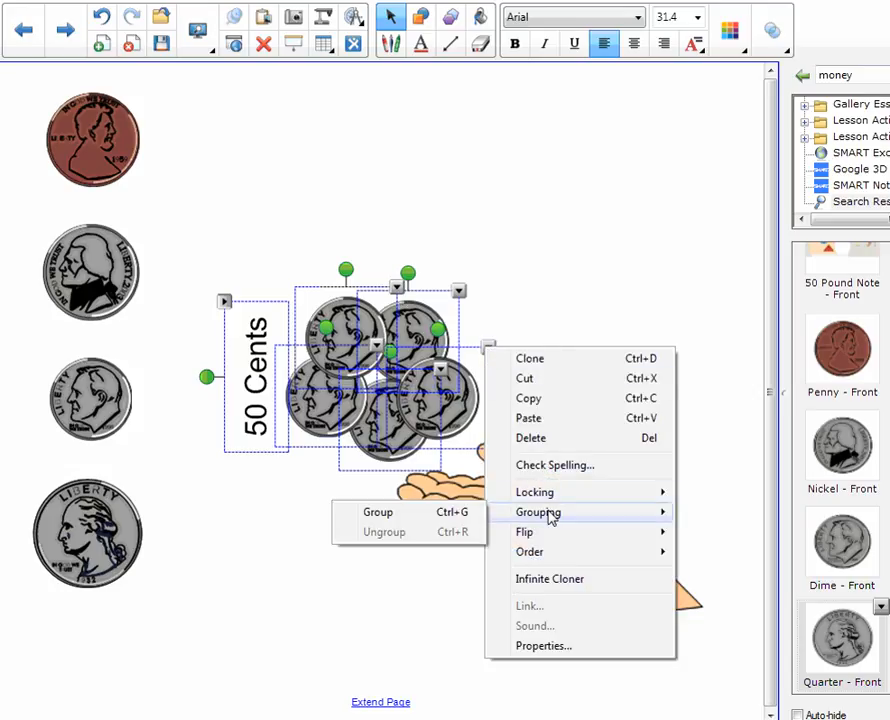
{"action": "left_click", "coordinate": [445, 518]}
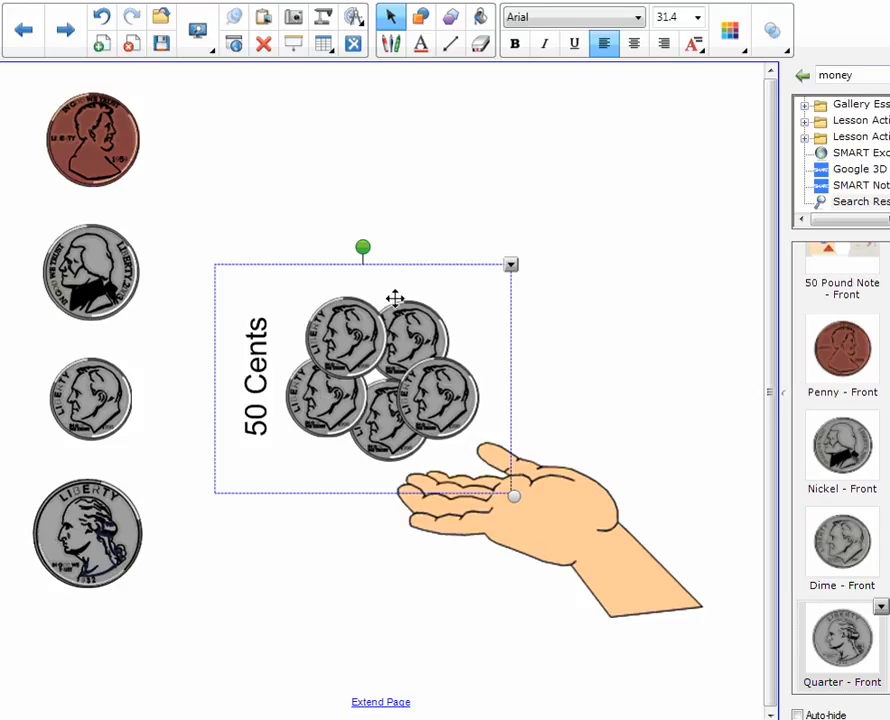
Step: Slide the group past the page's right edge until only its label shows, and pull it back out above the hand
{"action": "left_click_drag", "start_coordinate": [382, 309], "coordinate": [423, 246]}
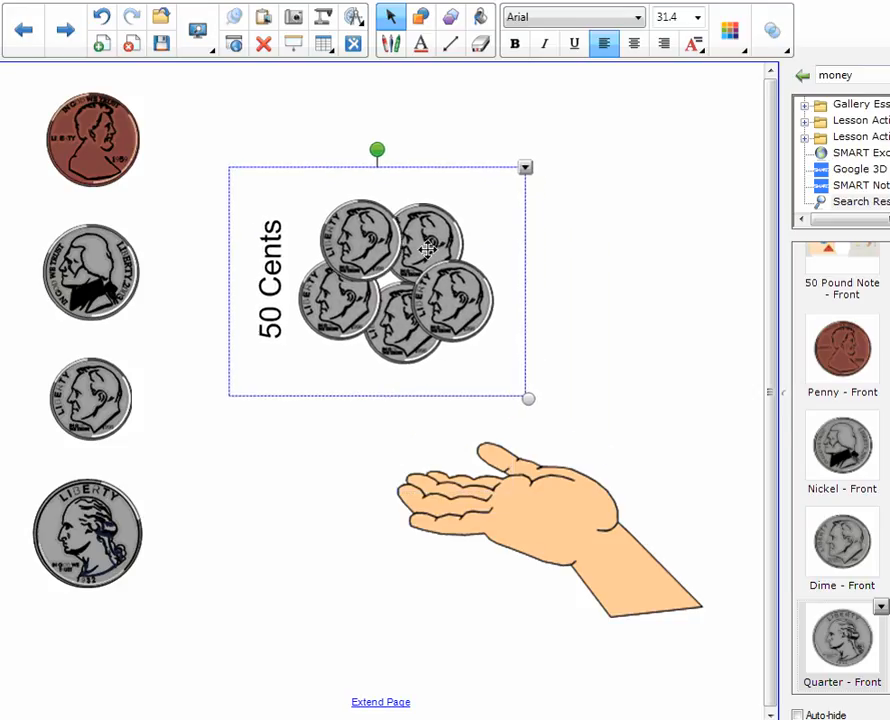
{"action": "left_click_drag", "start_coordinate": [345, 312], "coordinate": [475, 293]}
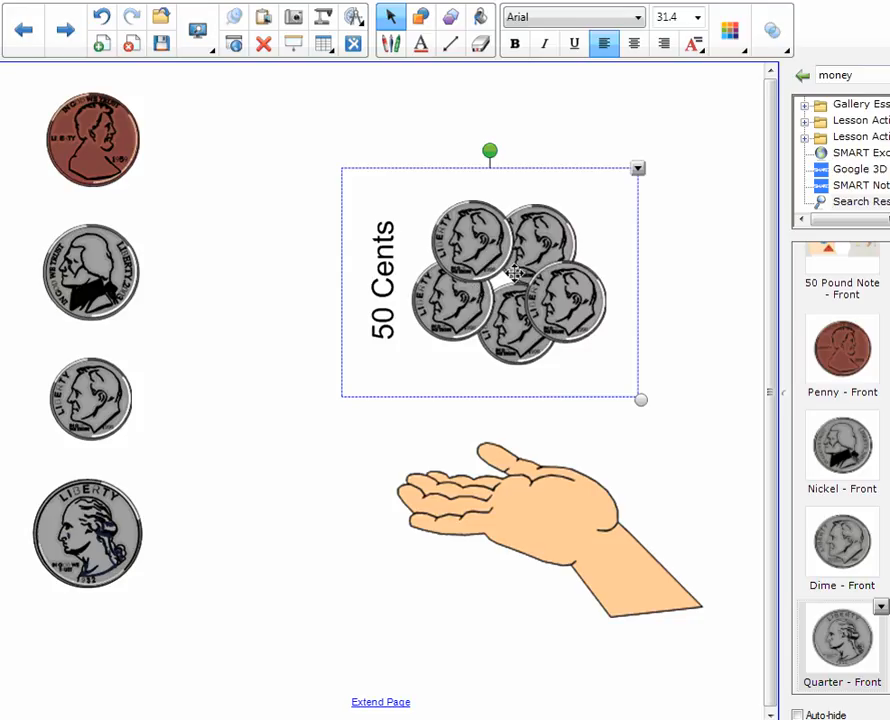
{"action": "left_click_drag", "start_coordinate": [500, 248], "coordinate": [712, 173]}
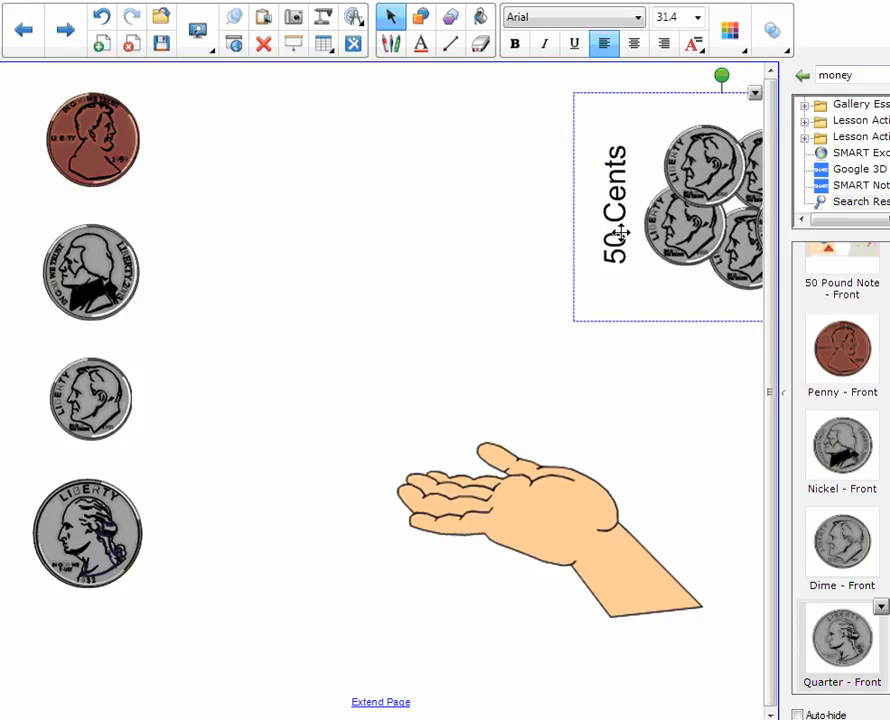
{"action": "left_click_drag", "start_coordinate": [622, 234], "coordinate": [751, 222]}
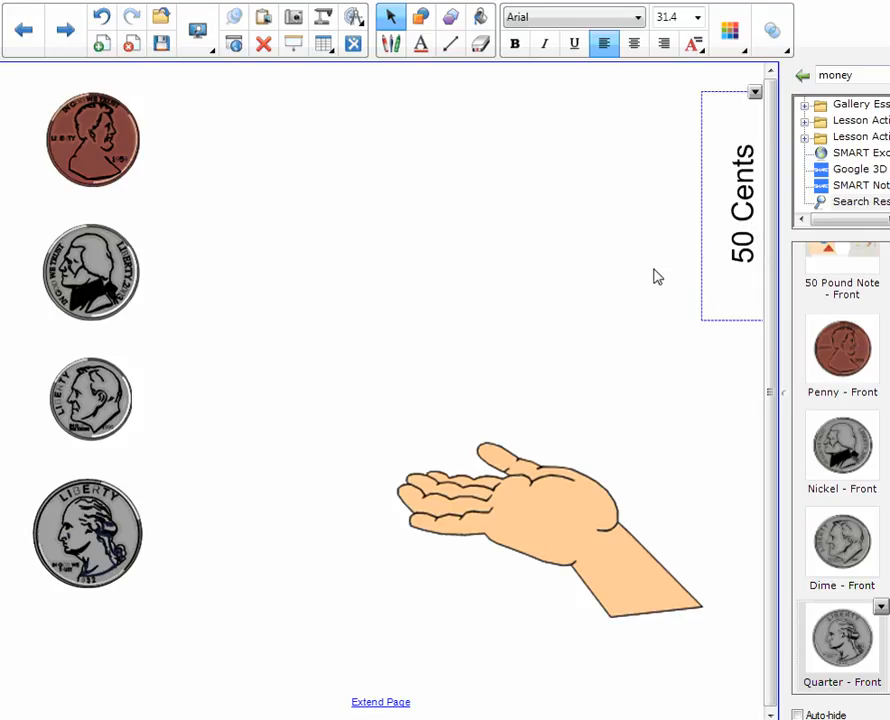
{"action": "left_click", "coordinate": [722, 372]}
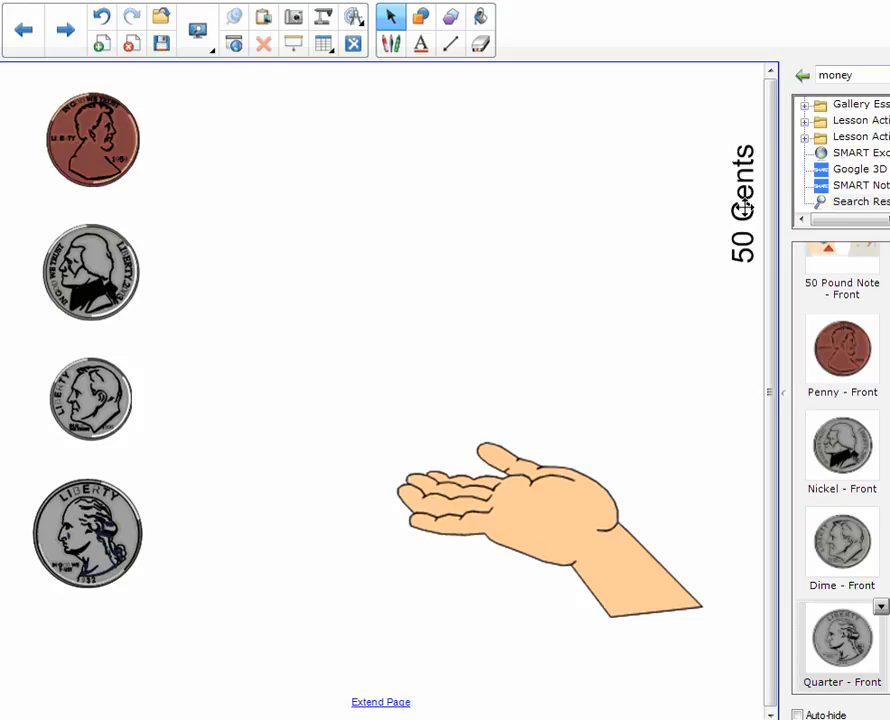
{"action": "left_click_drag", "start_coordinate": [743, 208], "coordinate": [380, 232]}
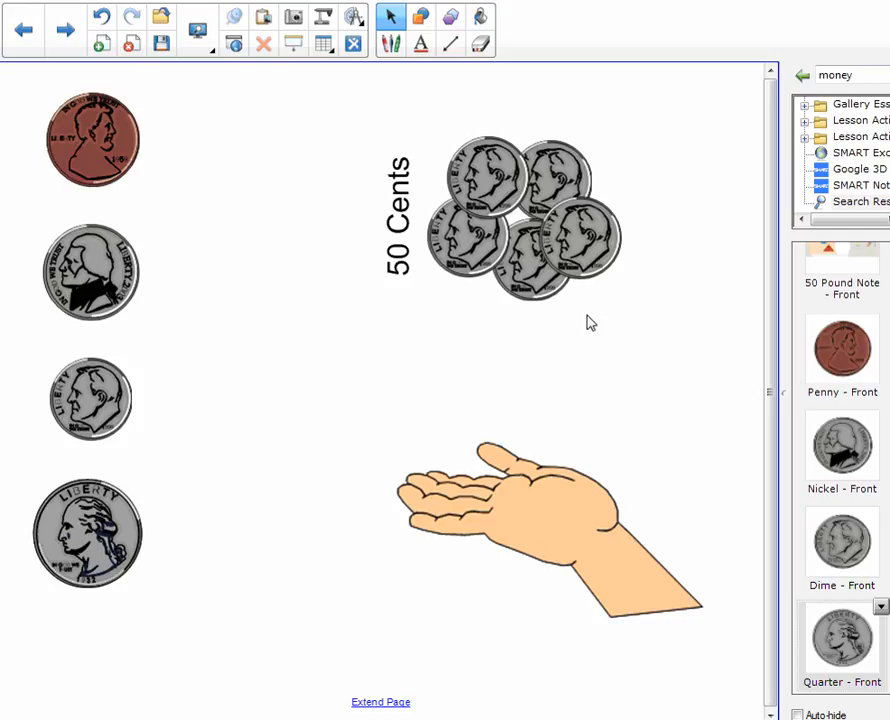
Step: Flip the grouped dimes and label left/right, and undo the flip
{"action": "left_click", "coordinate": [516, 226]}
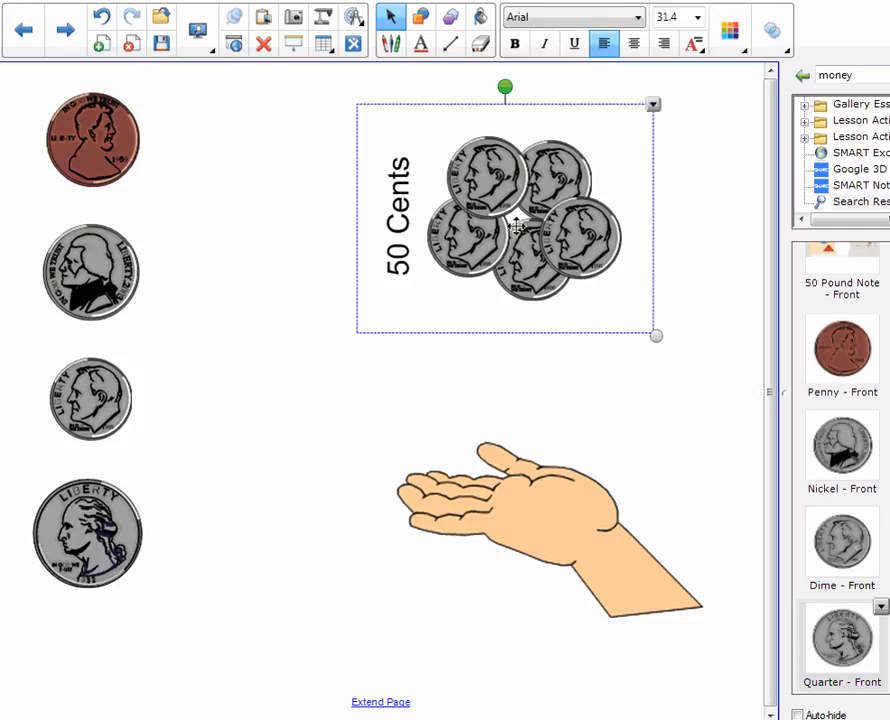
{"action": "left_click", "coordinate": [652, 105]}
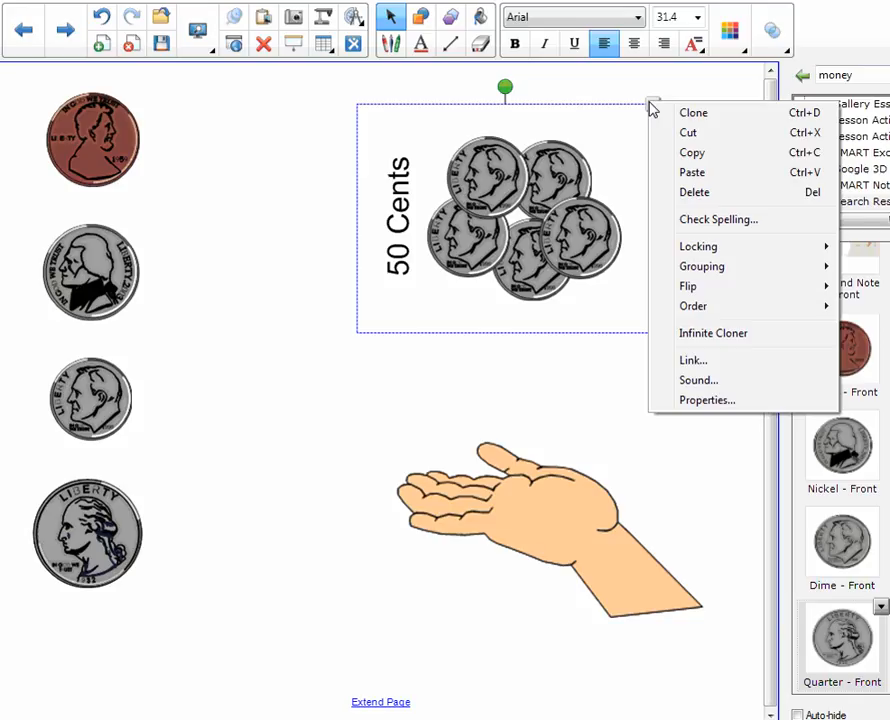
{"action": "mouse_move", "coordinate": [692, 266]}
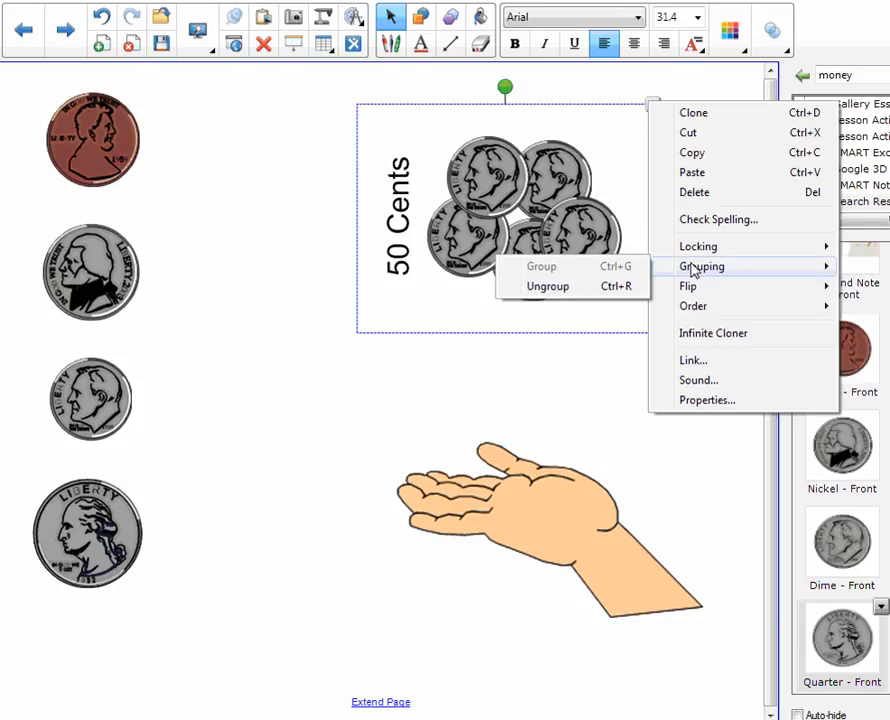
{"action": "mouse_move", "coordinate": [692, 290]}
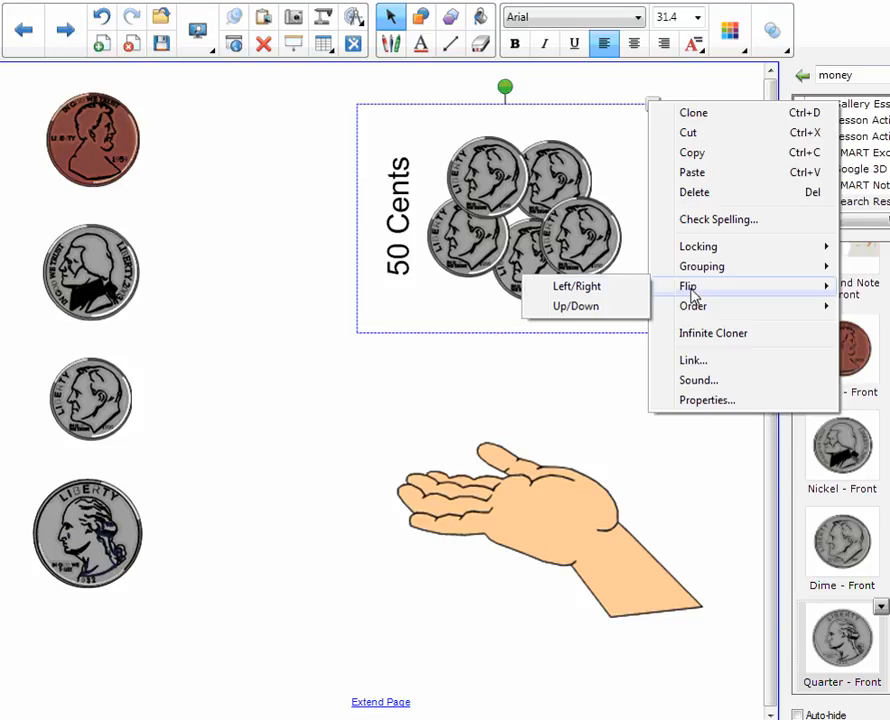
{"action": "left_click", "coordinate": [600, 288]}
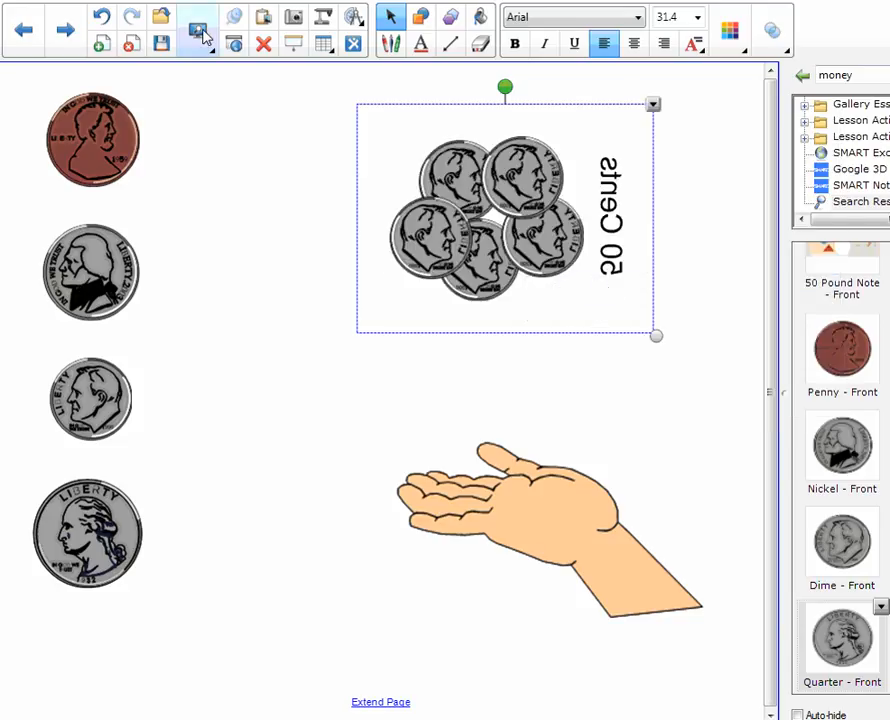
{"action": "left_click", "coordinate": [101, 28]}
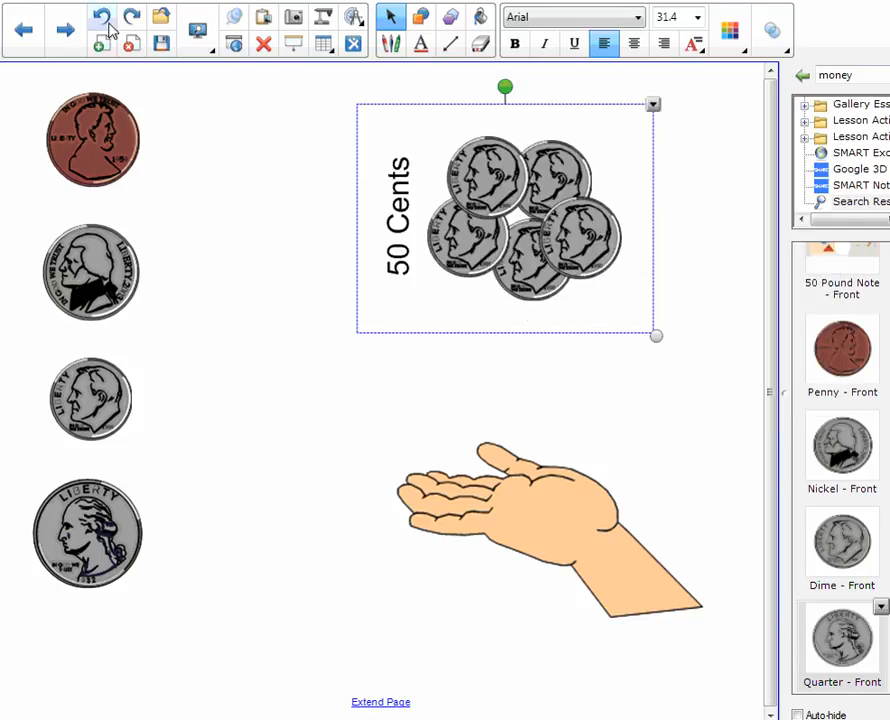
Step: Clone the "50 Cents" dime group and place one copy directly below the other, just above the hand
{"action": "left_click", "coordinate": [653, 105]}
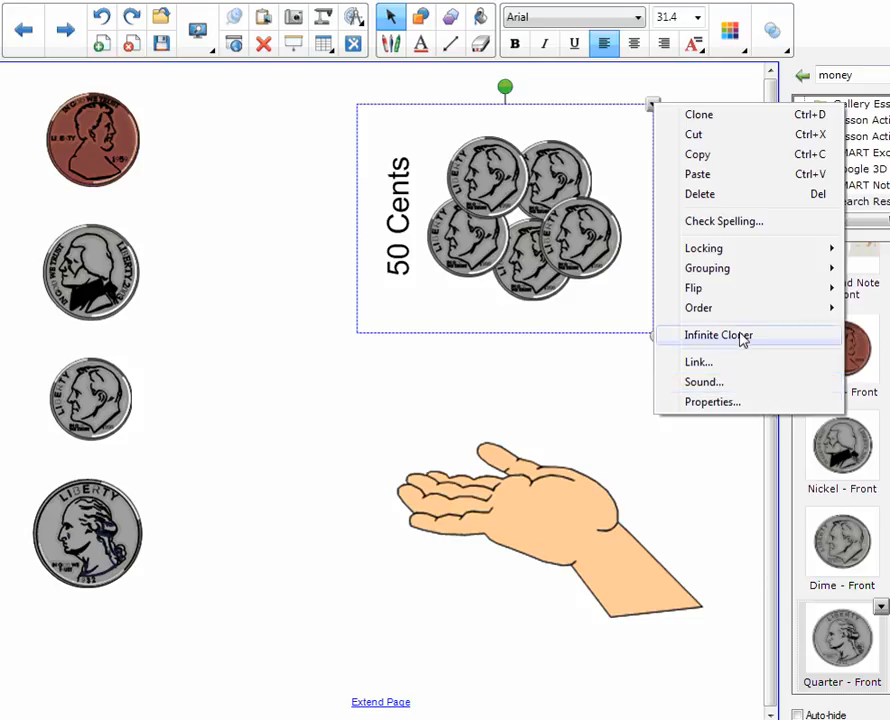
{"action": "left_click", "coordinate": [709, 116]}
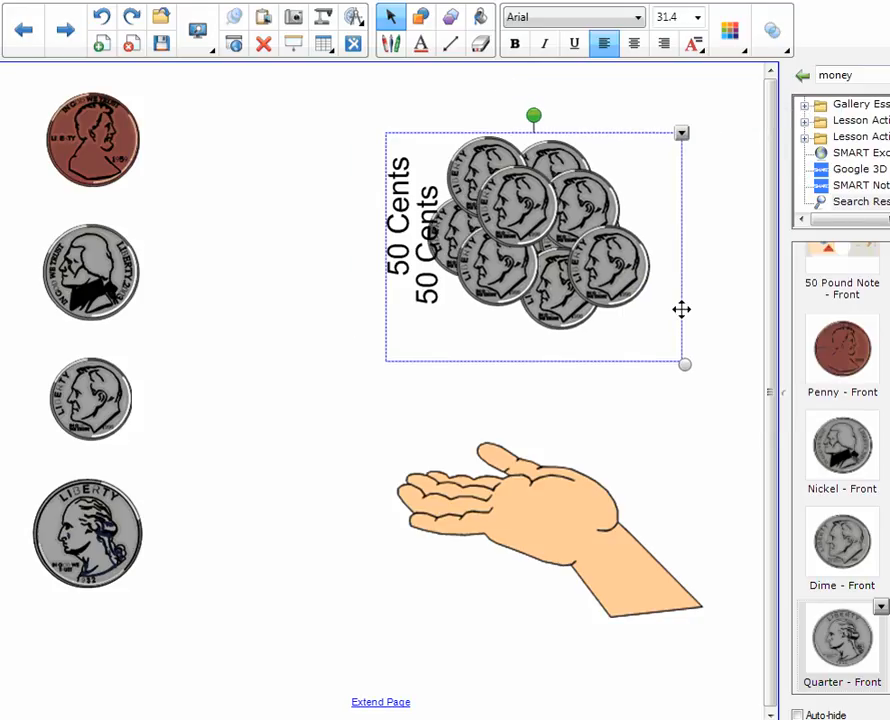
{"action": "left_click", "coordinate": [382, 168]}
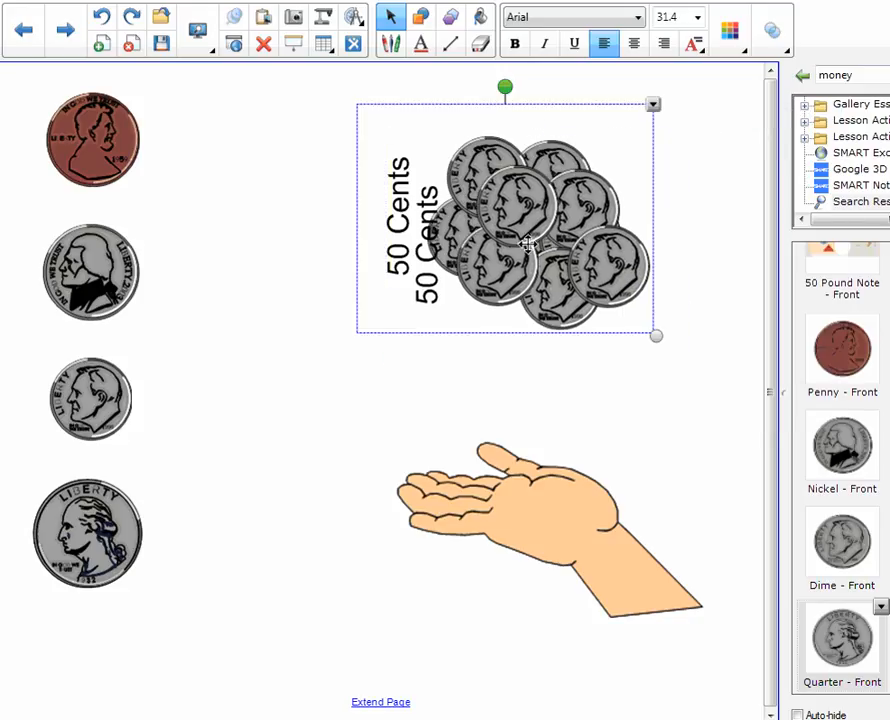
{"action": "left_click_drag", "start_coordinate": [533, 248], "coordinate": [505, 398]}
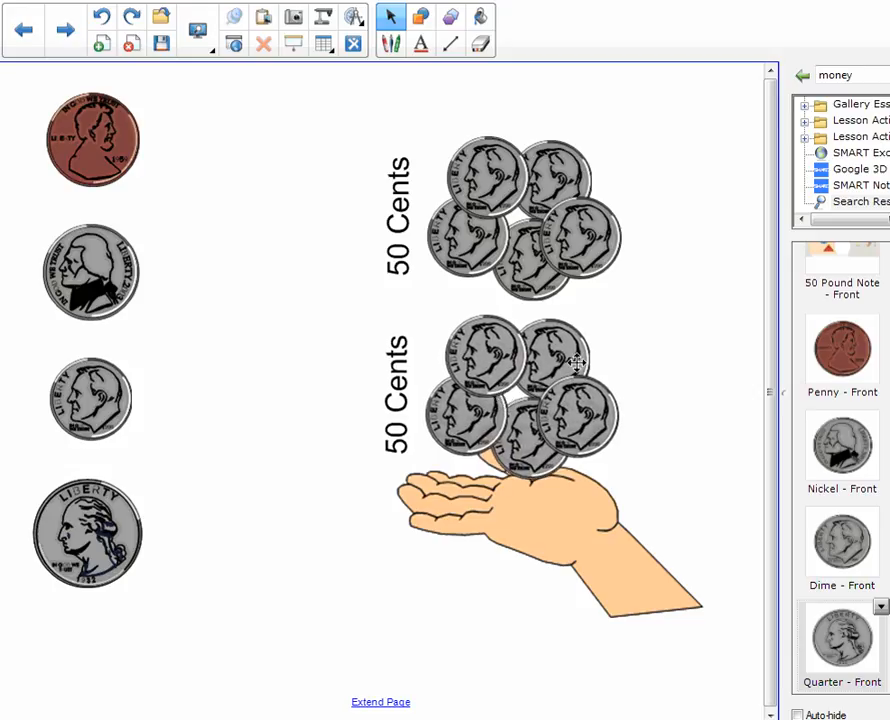
Step: Open the locking options of the upper "50 Cents" dime group
{"action": "left_click", "coordinate": [534, 211]}
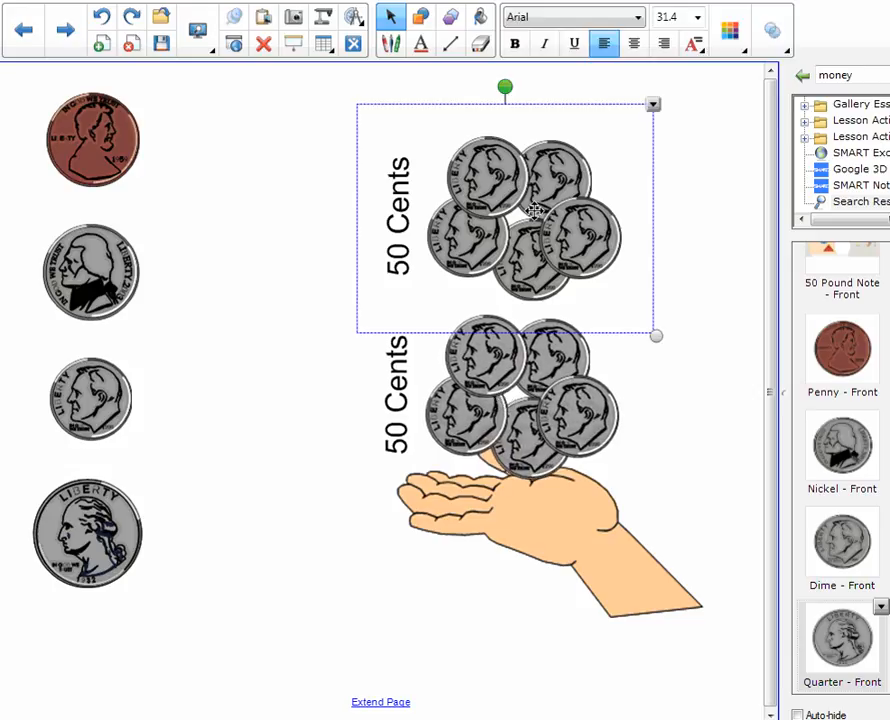
{"action": "left_click", "coordinate": [652, 105]}
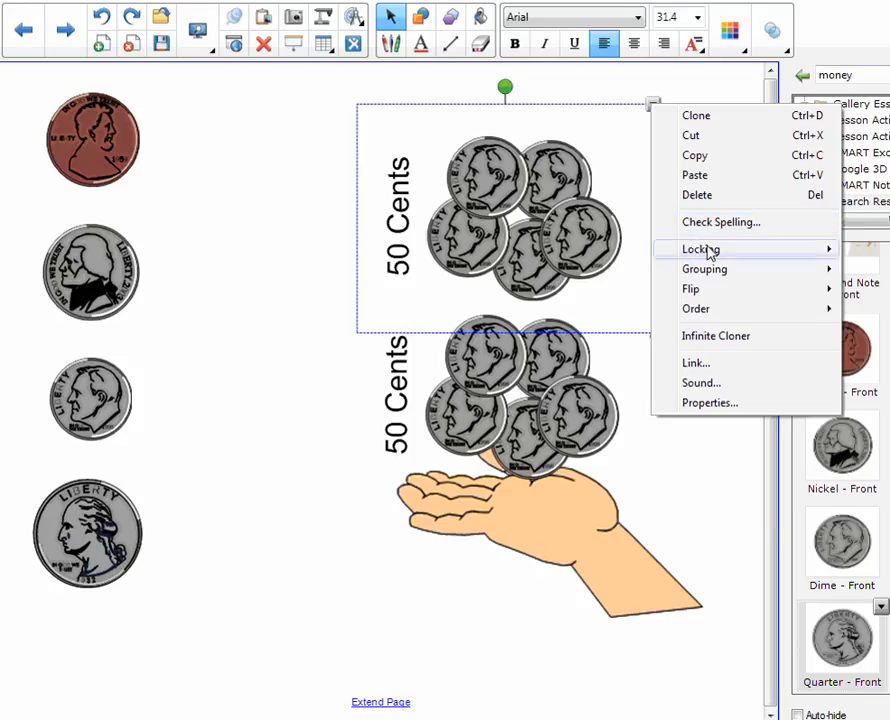
{"action": "mouse_move", "coordinate": [709, 250]}
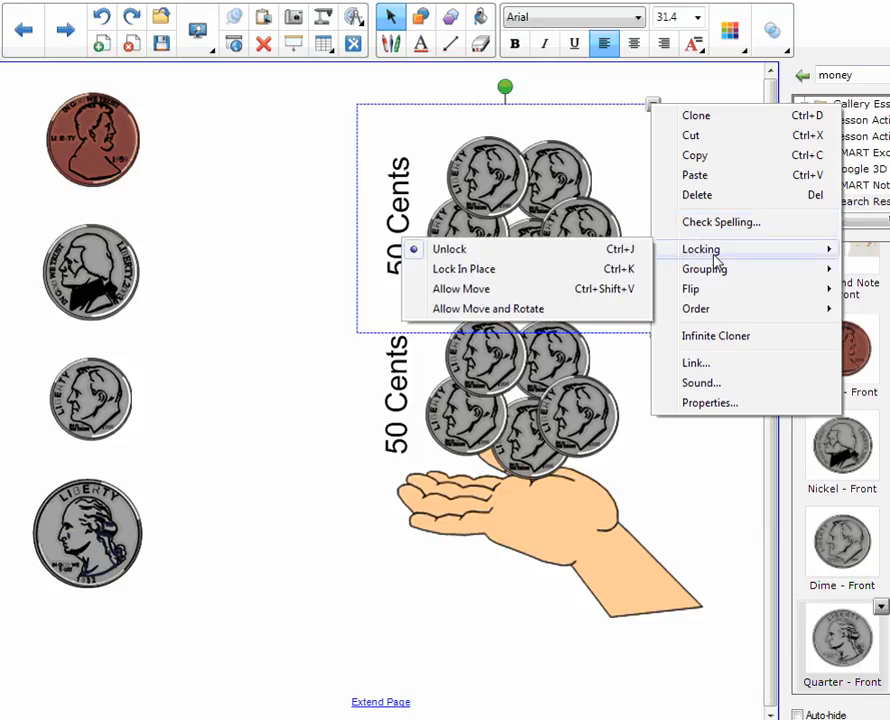